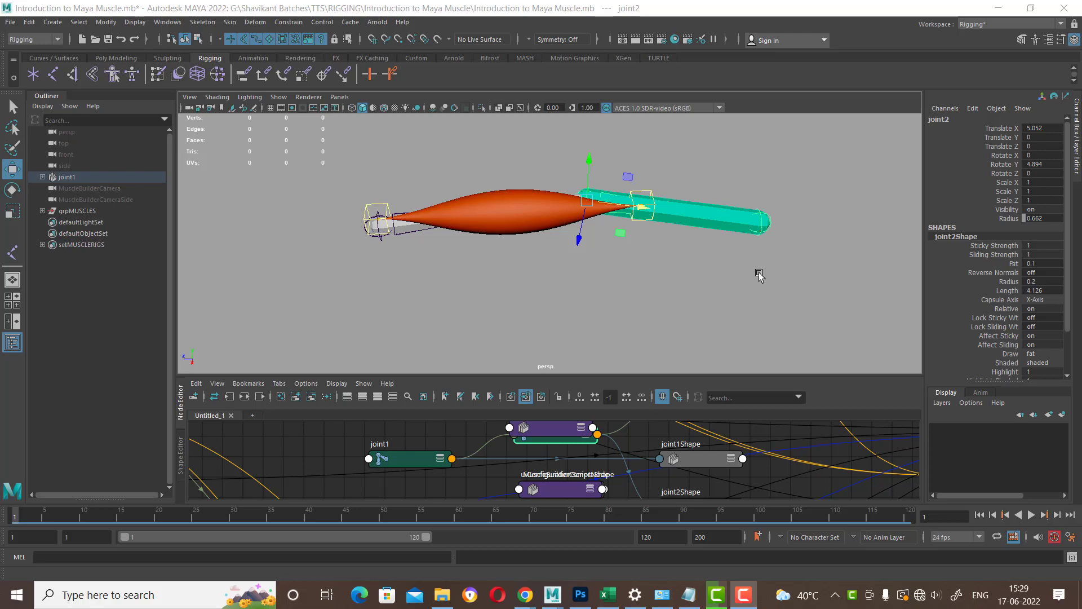
Rotate joint2 to about -30.6 in Y to test the muscle bend, then start a new scene
key(ctrl+z)
key(ctrl+z)
key(ctrl+z)
key(ctrl+z)
click(698, 199)
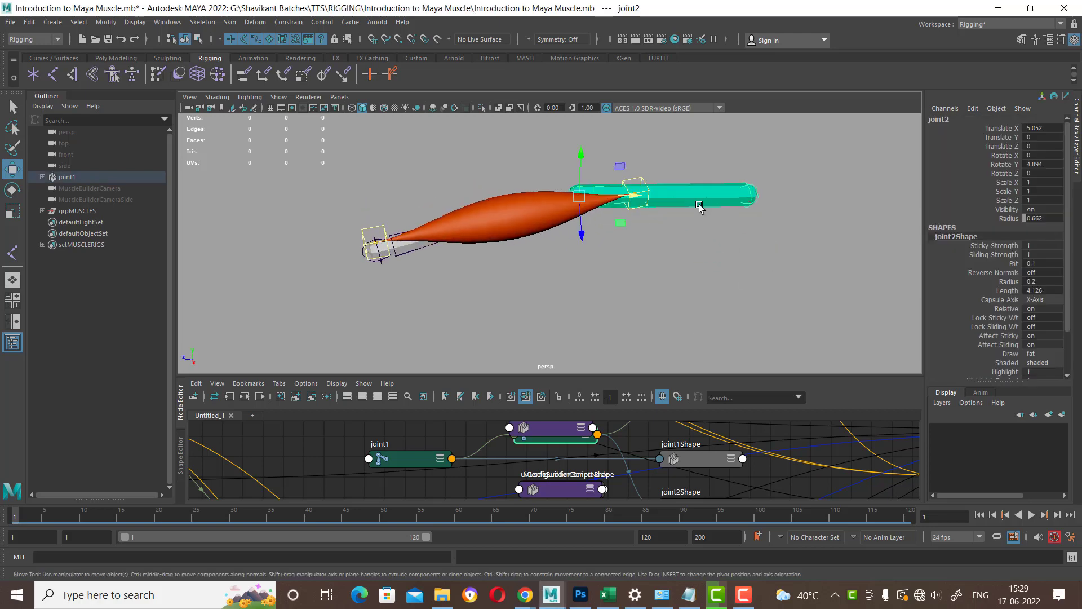
key(e)
mouse_move(711, 254)
middle_down()
mouse_move(555, 252)
mouse_move(495, 234)
mouse_move(569, 241)
mouse_move(586, 198)
mouse_move(601, 235)
mouse_move(592, 205)
mouse_move(543, 232)
mouse_move(600, 225)
mouse_move(545, 239)
mouse_move(599, 236)
mouse_move(578, 236)
middle_up()
alt+drag(590, 244, 611, 248)
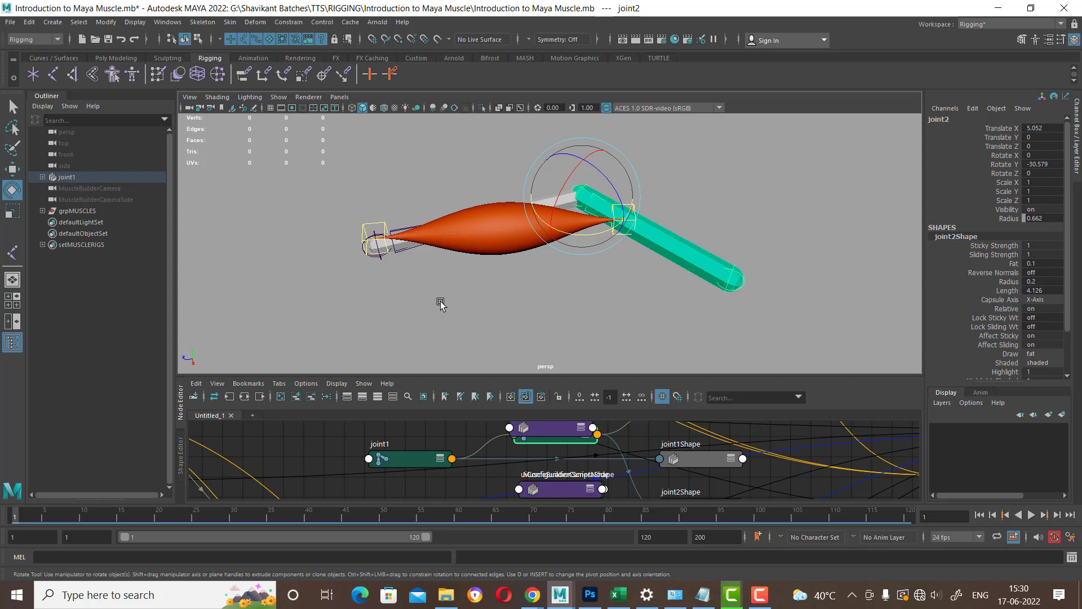
click(10, 23)
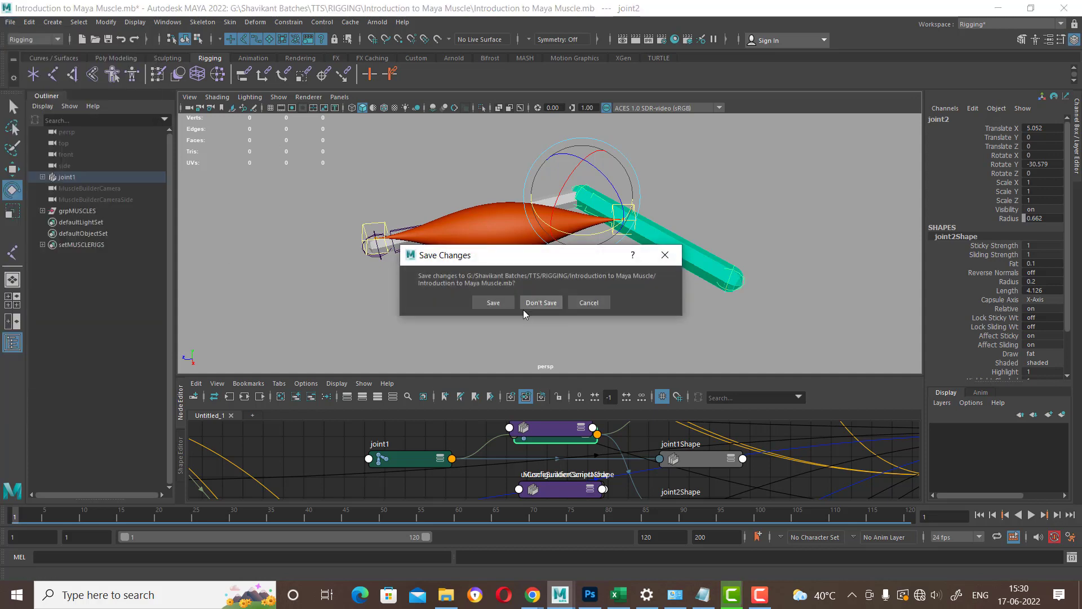
Discard the muscle scene unsaved and show the grid in the four-view layout
click(546, 306)
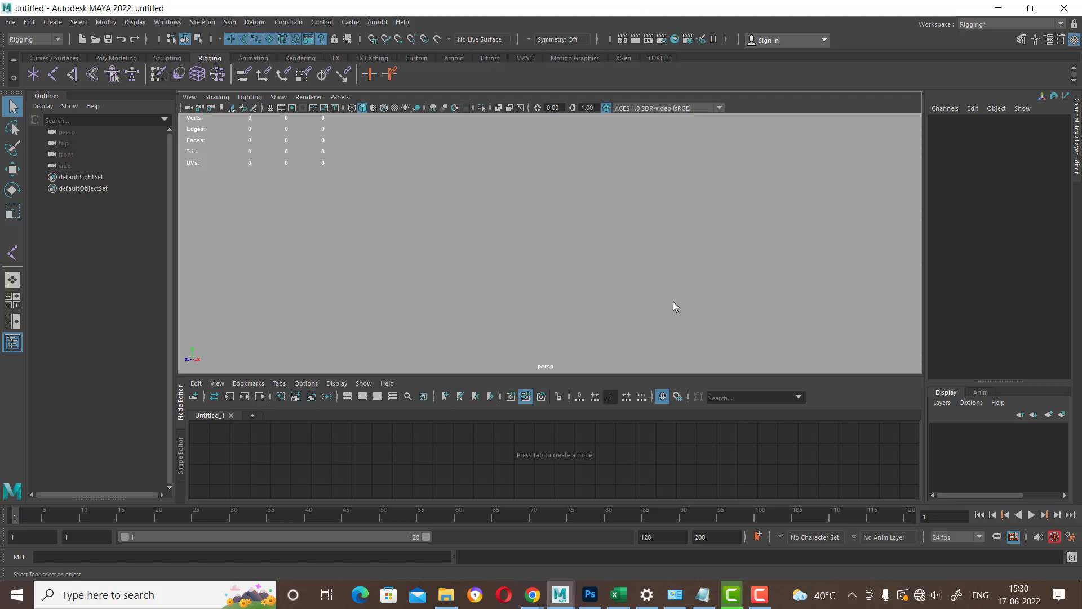
drag(722, 287, 652, 278)
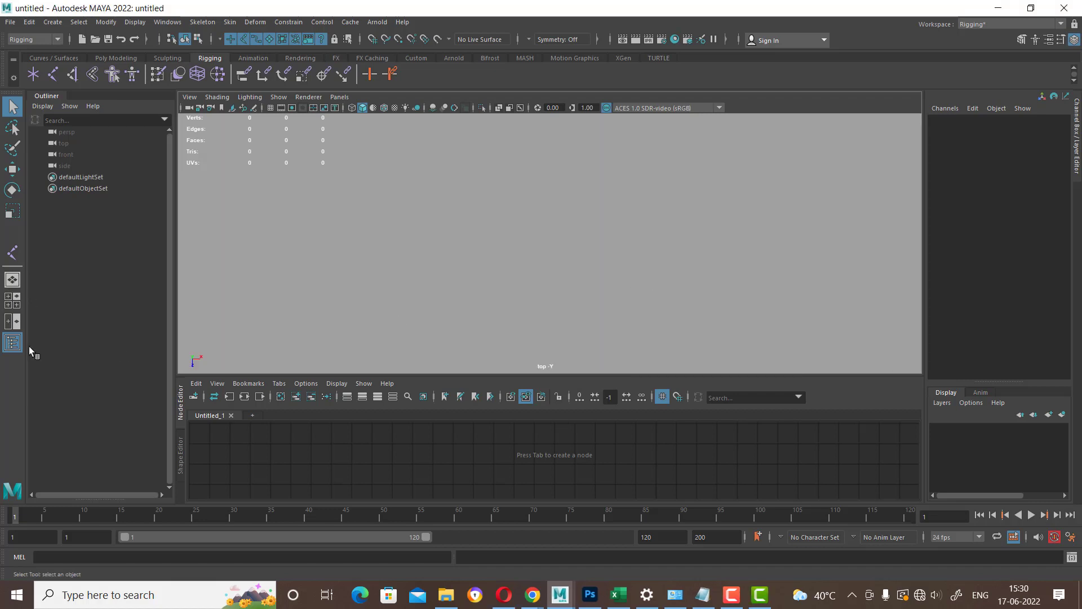
click(16, 305)
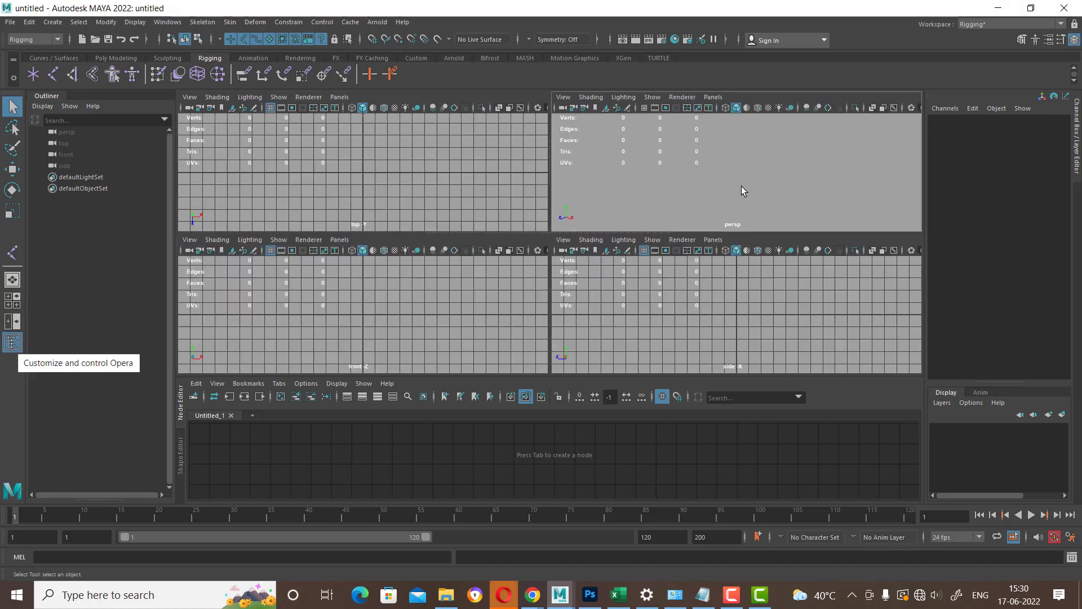
click(643, 107)
Maximize the perspective view and tumble it to a working angle
alt+drag(759, 181, 787, 183)
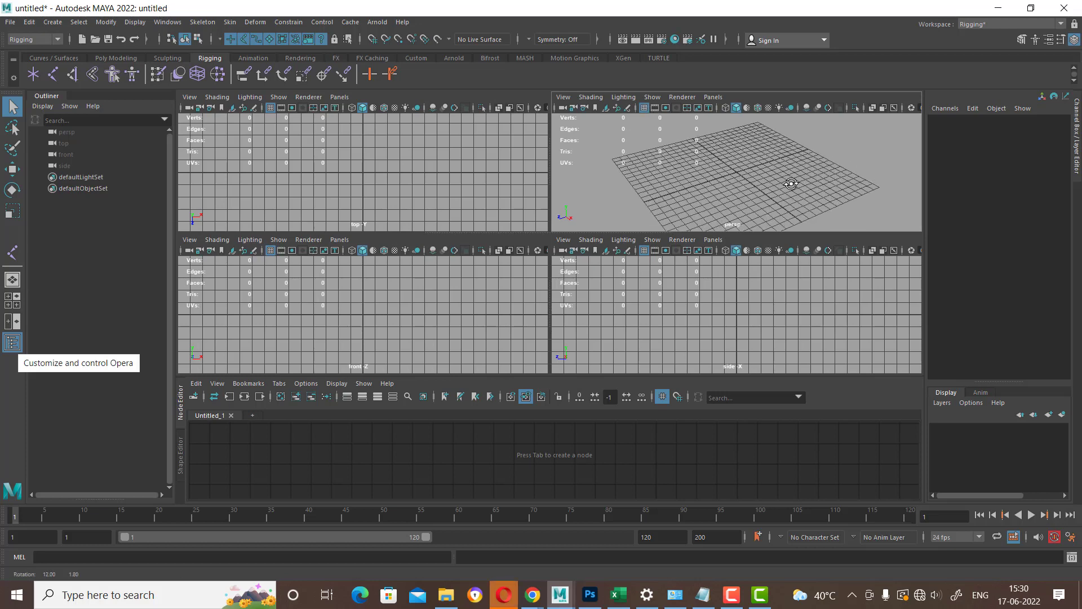
key(space)
mouse_move(626, 341)
alt+mouse_down()
mouse_move(618, 318)
mouse_move(641, 343)
alt+mouse_up()
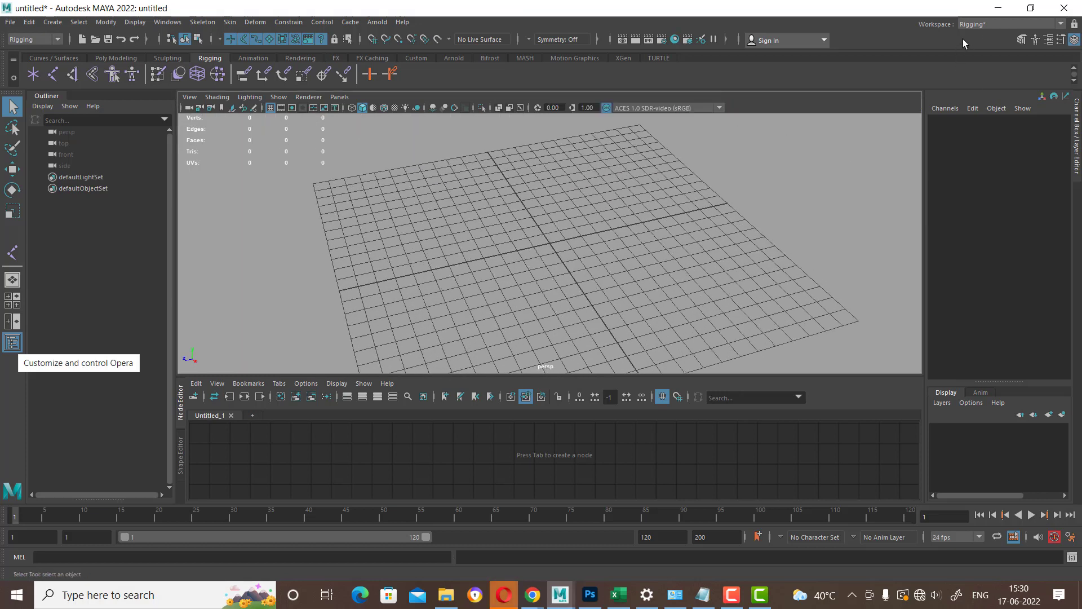
click(976, 25)
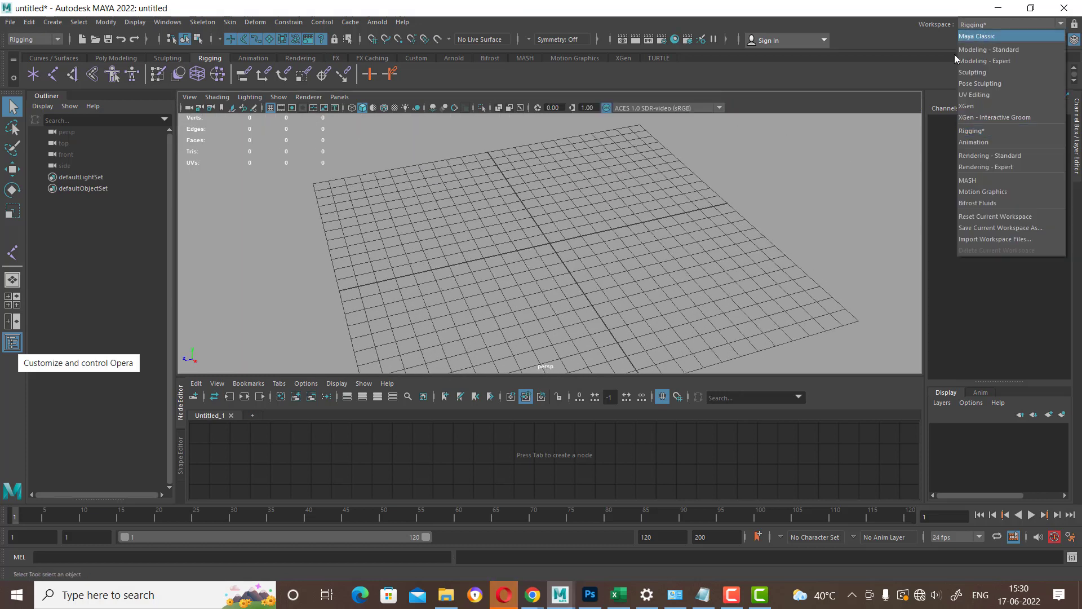
click(664, 309)
mouse_move(664, 310)
alt+mouse_down()
mouse_move(575, 302)
mouse_move(586, 307)
alt+mouse_up()
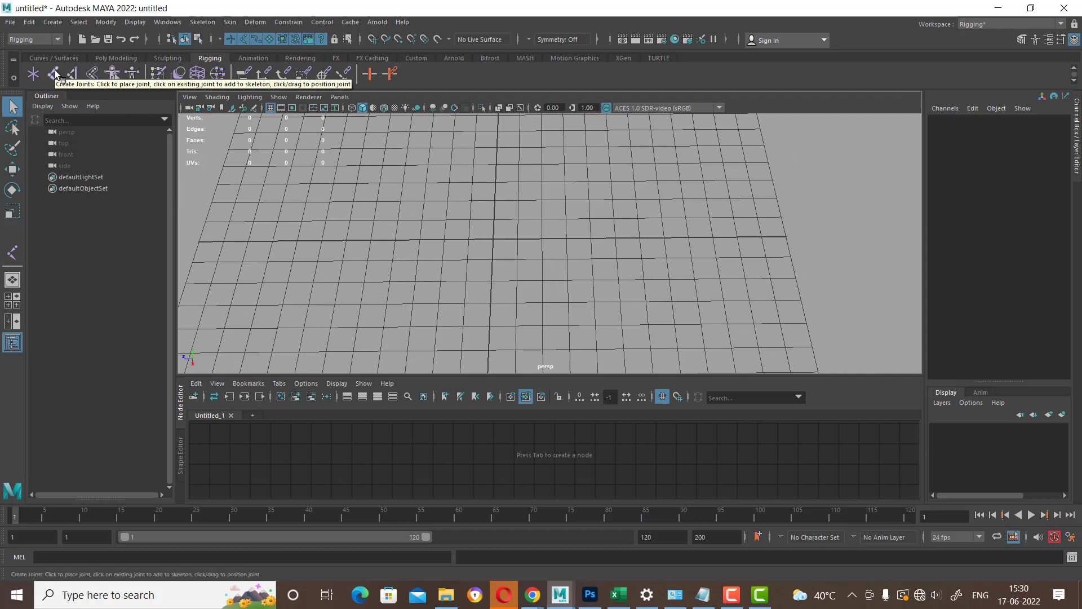
Place joint1, joint2 and joint3 left to right across the grid with Create Joints
click(213, 23)
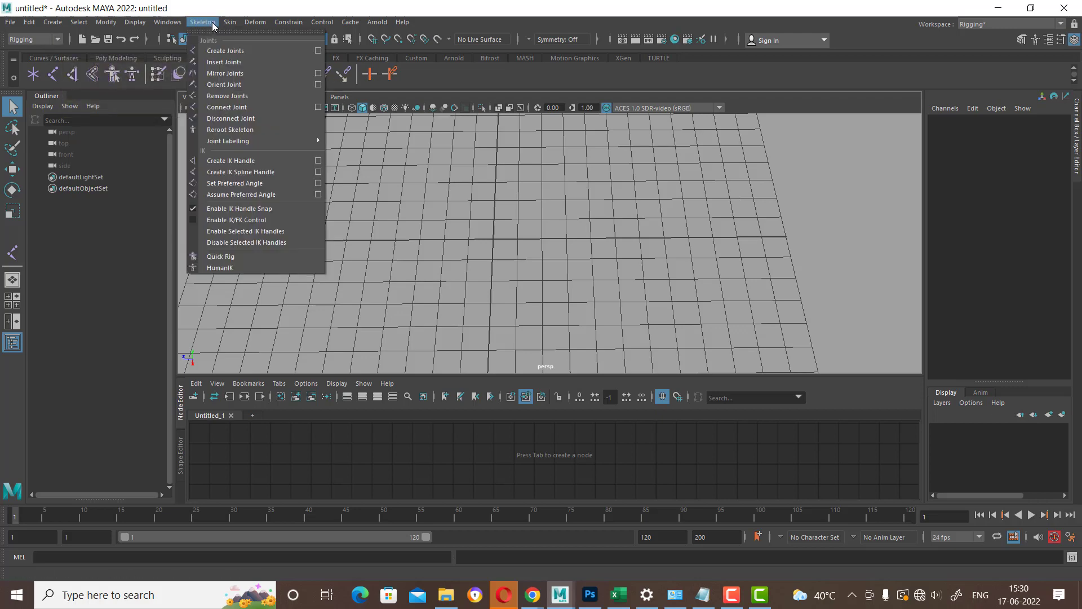
click(319, 52)
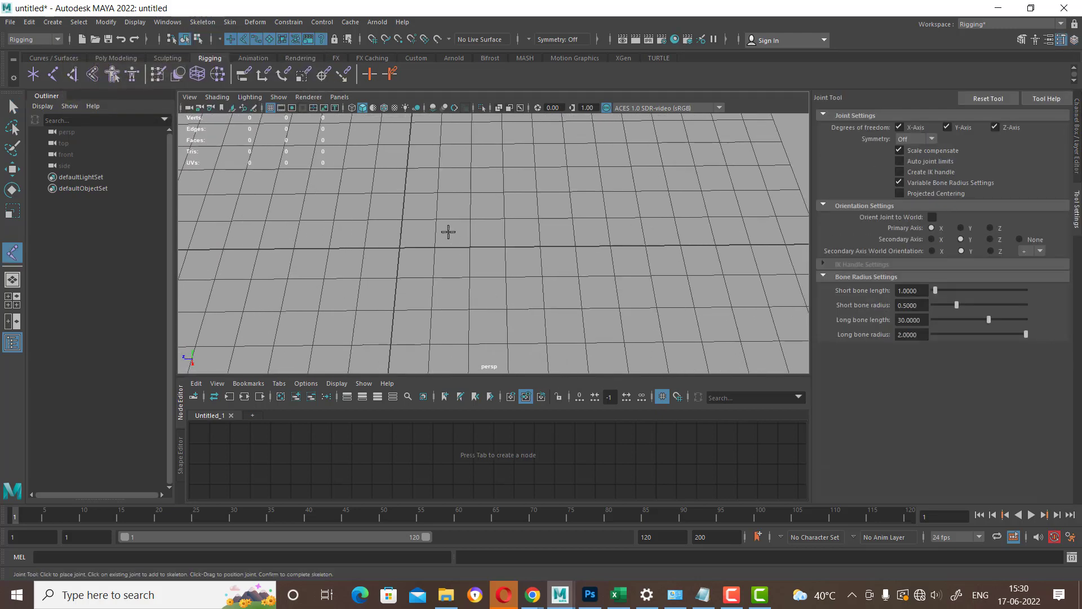
alt+middle_drag(448, 231, 402, 280)
click(384, 280)
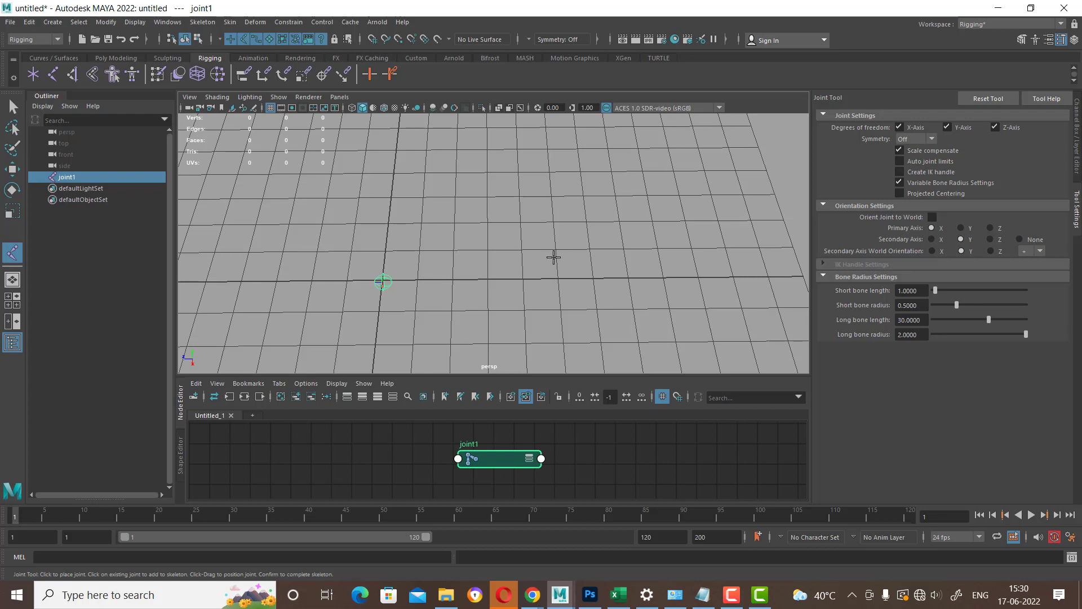
drag(553, 256, 557, 246)
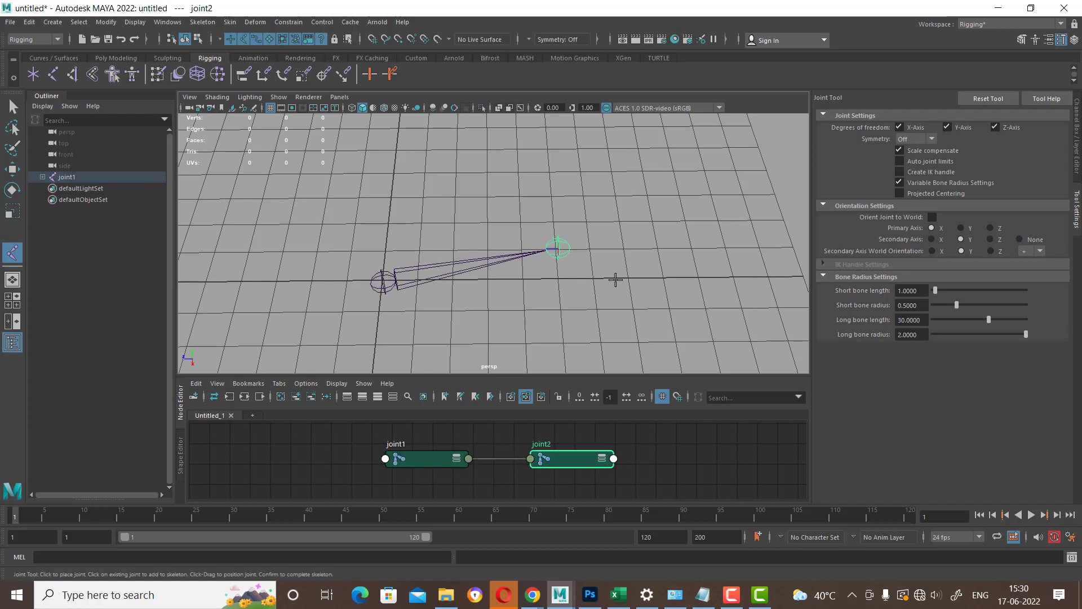
click(696, 276)
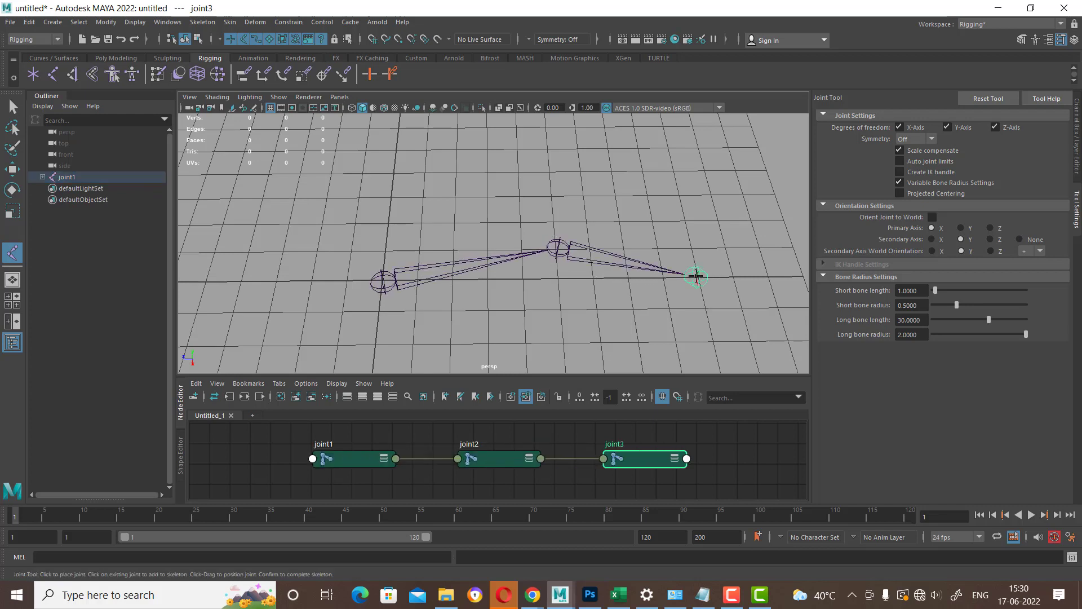
Finish the joint chain and orbit around it to inspect the joints
key(Return)
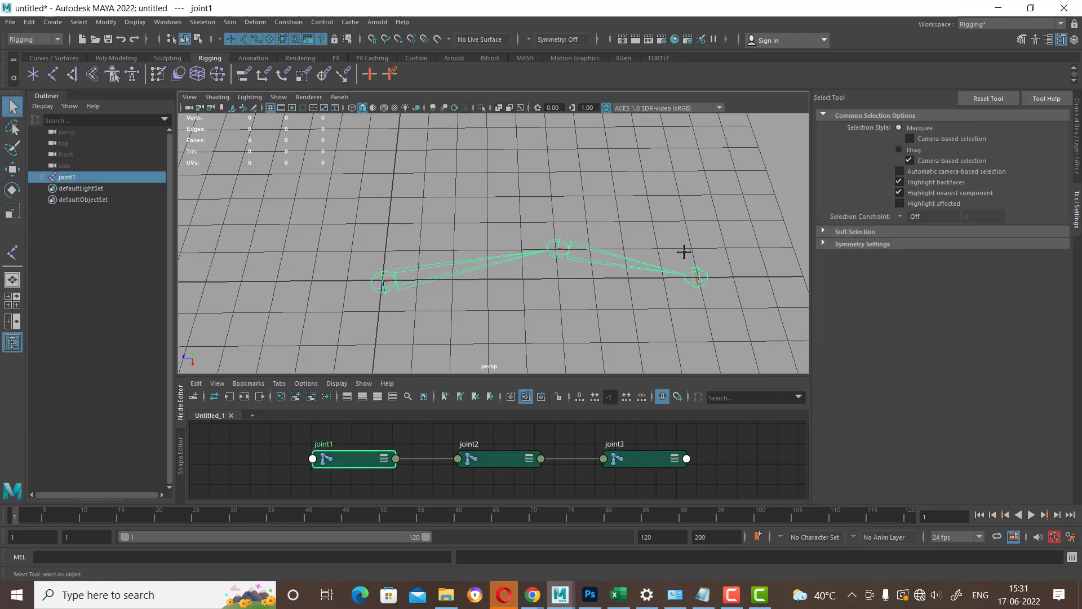
mouse_move(561, 259)
alt+mouse_down()
mouse_move(555, 292)
mouse_move(549, 285)
alt+mouse_up()
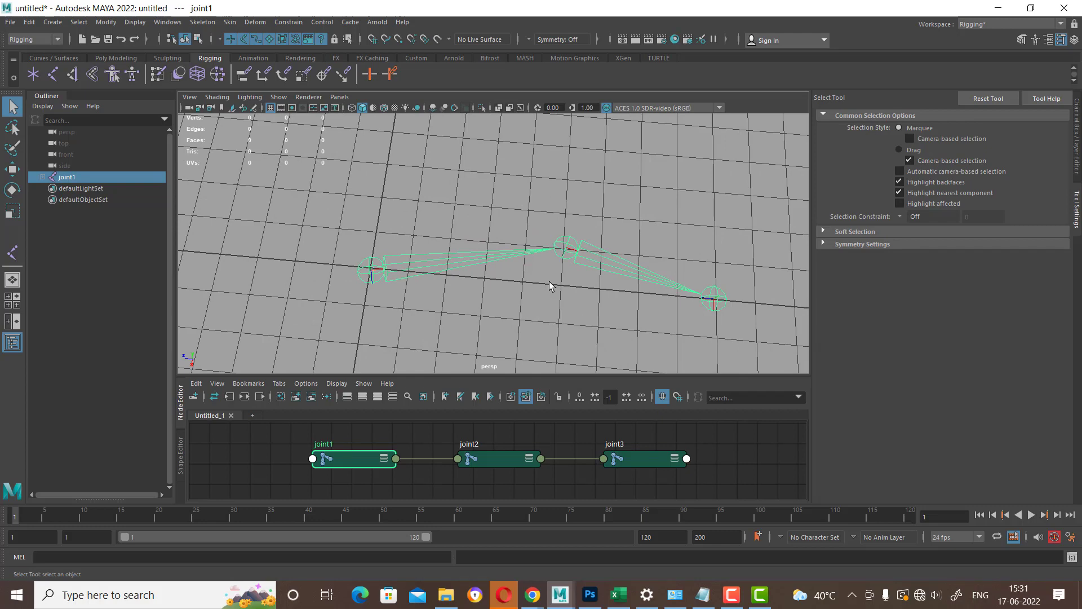
mouse_move(549, 282)
alt+mouse_down()
mouse_move(577, 292)
mouse_move(597, 273)
mouse_move(624, 302)
mouse_move(602, 272)
alt+mouse_up()
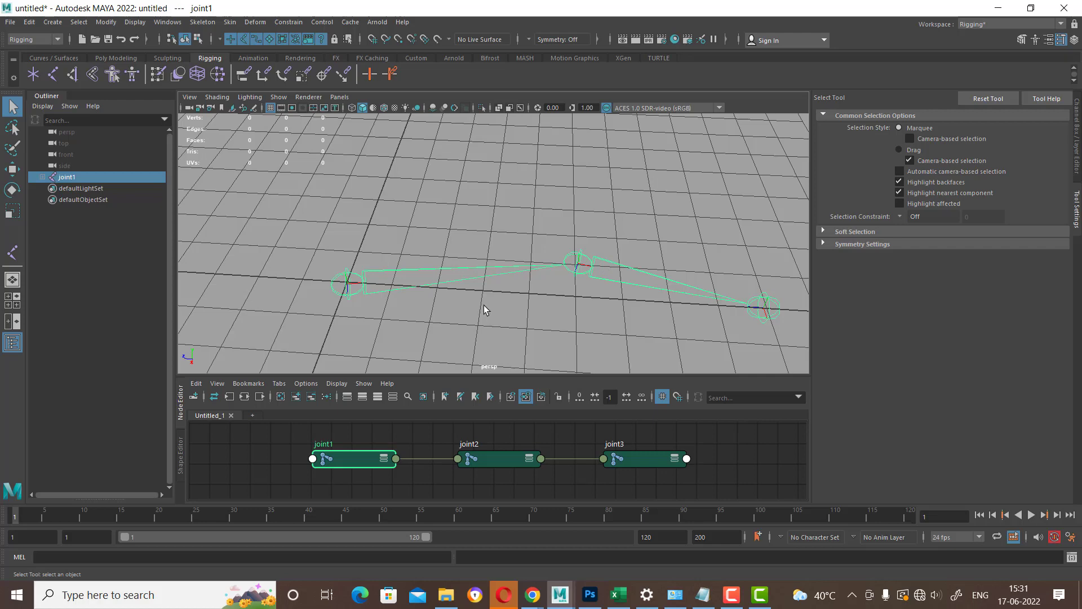
click(506, 324)
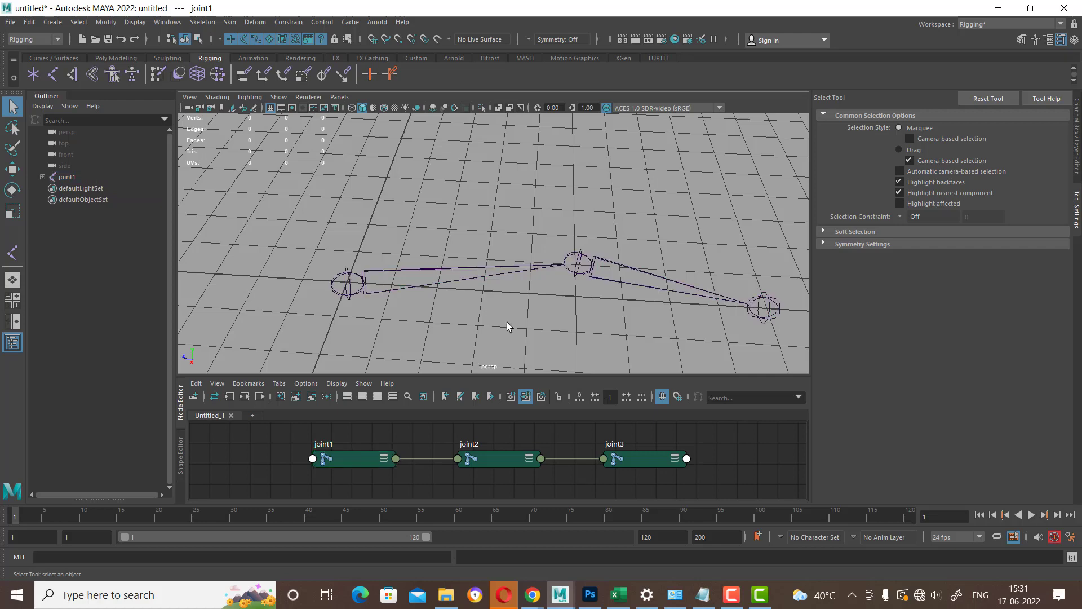
drag(596, 203, 566, 320)
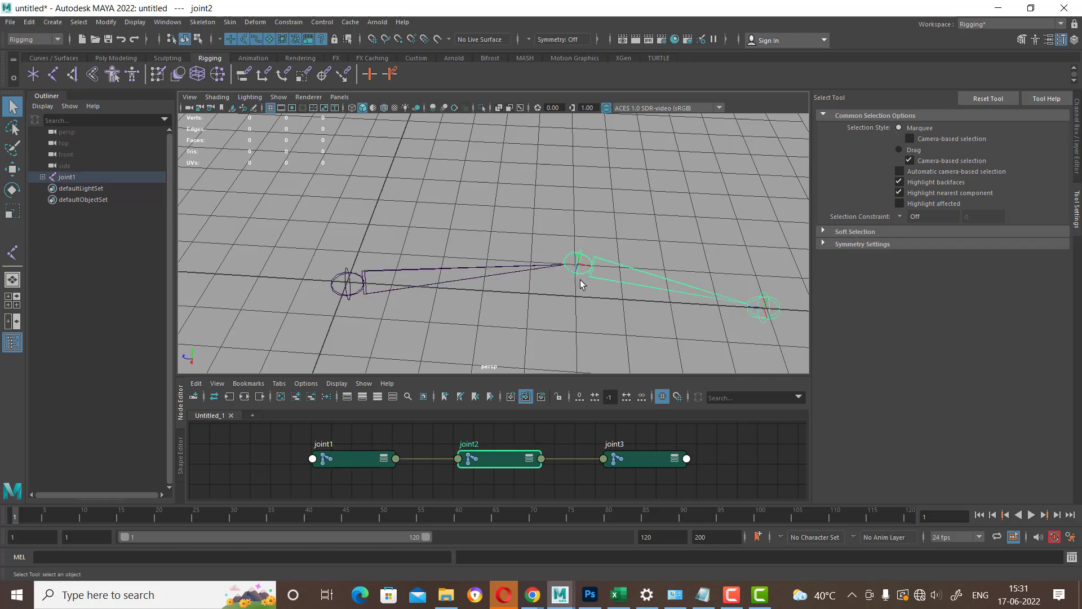
mouse_move(594, 265)
alt+mouse_down()
mouse_move(602, 257)
mouse_move(383, 231)
alt+mouse_up()
Display local rotation axes on joint1 and joint2
click(350, 320)
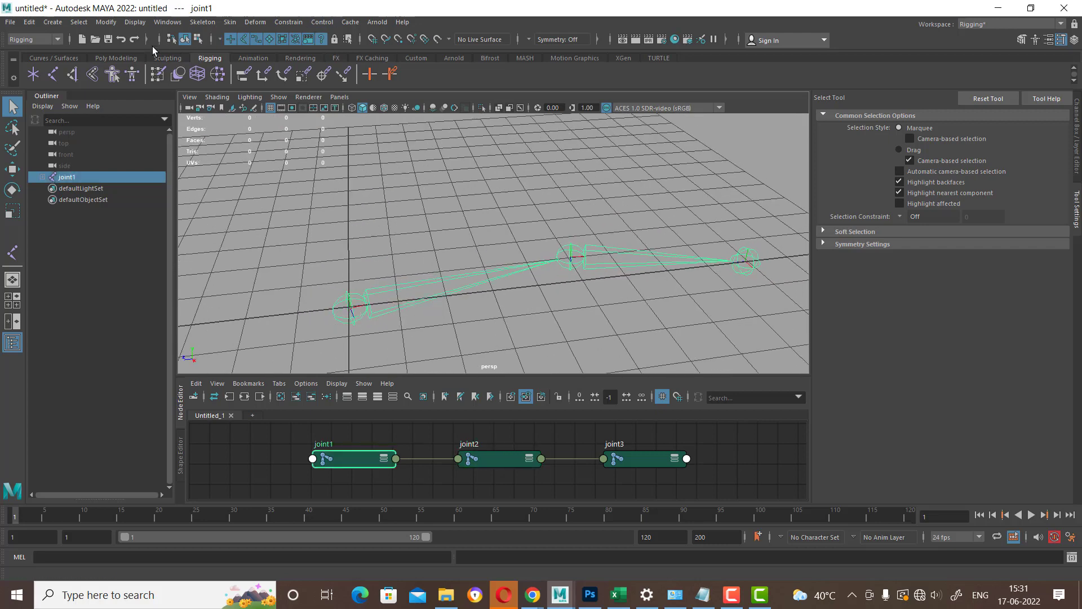
click(135, 25)
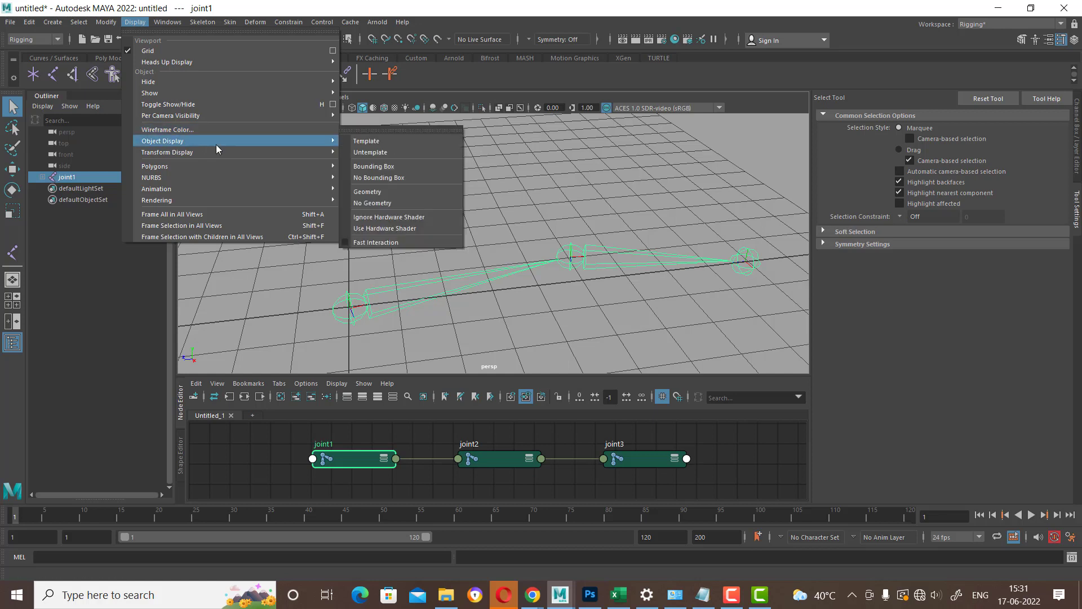
mouse_move(167, 152)
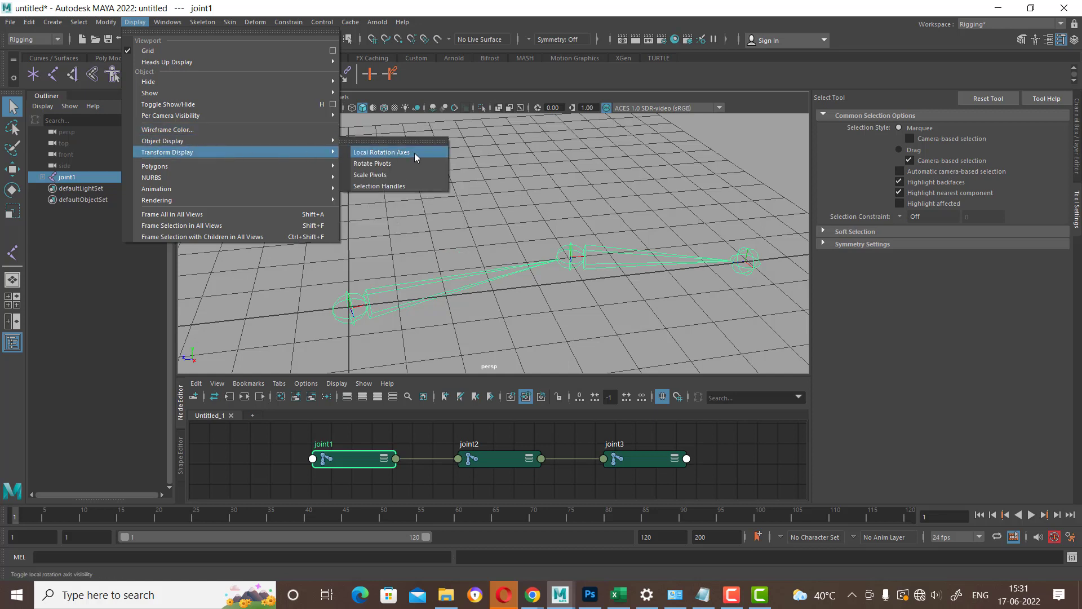
click(414, 153)
alt+drag(428, 221, 445, 222)
click(476, 217)
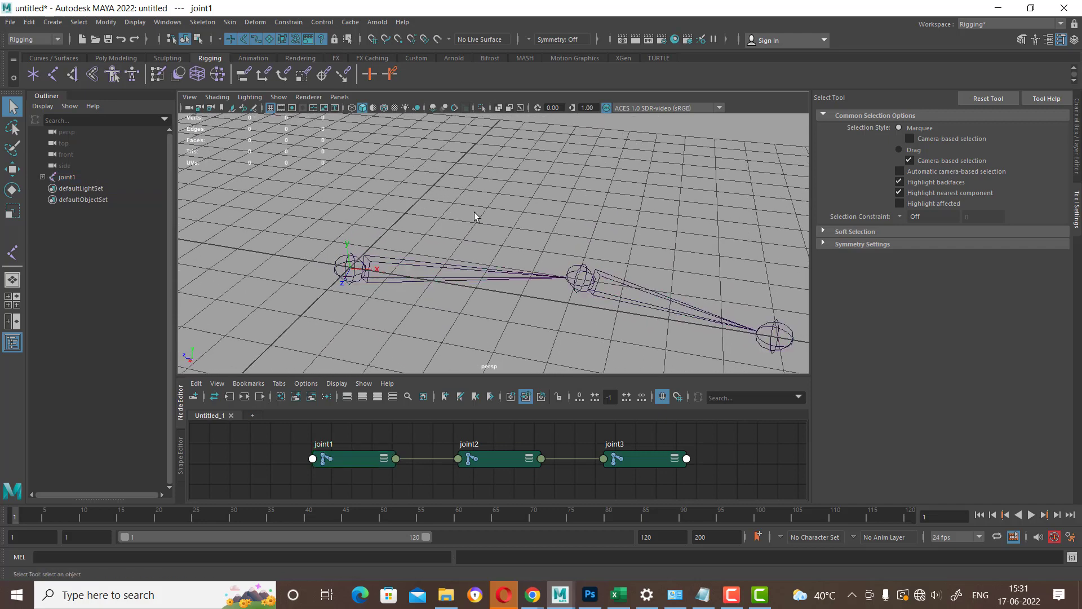
click(583, 299)
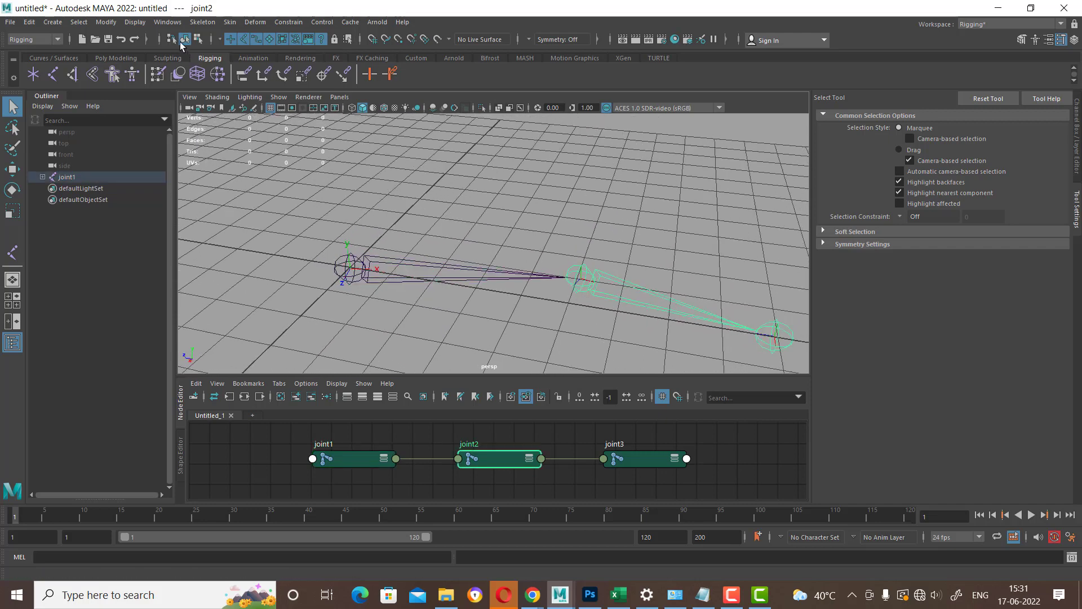
click(135, 22)
mouse_move(167, 153)
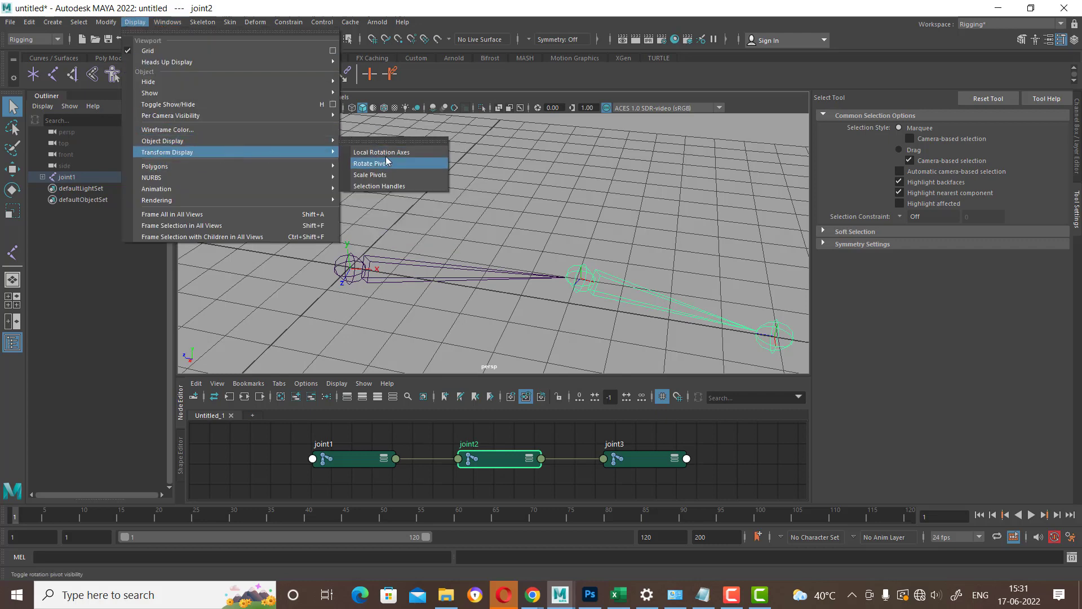
click(386, 163)
Dismiss Camtasia's Production Results and reselect joint1 back in Maya
click(442, 302)
alt+drag(442, 302, 450, 274)
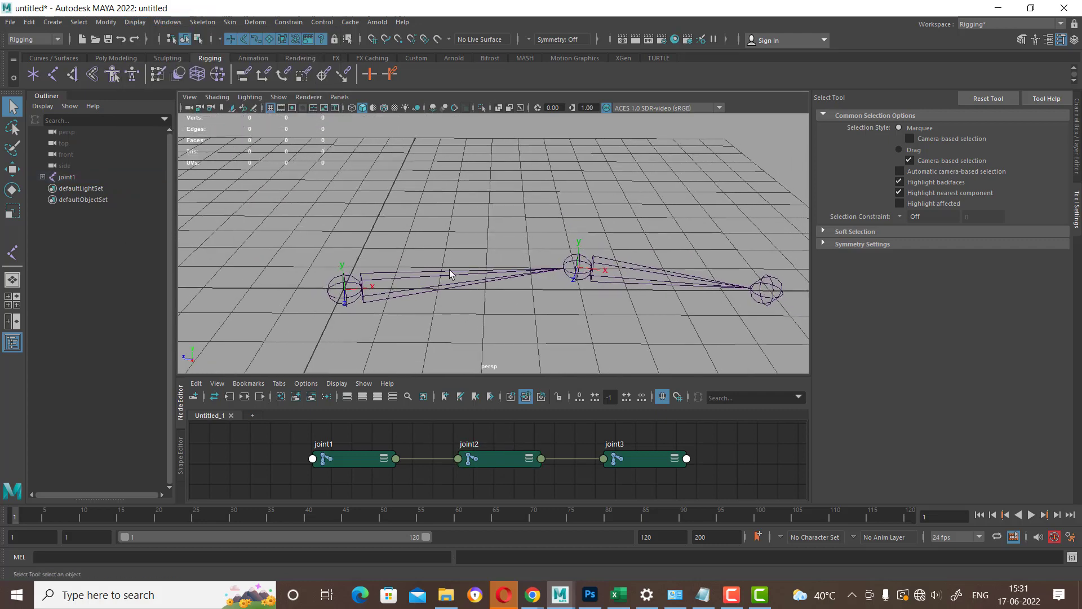
click(424, 289)
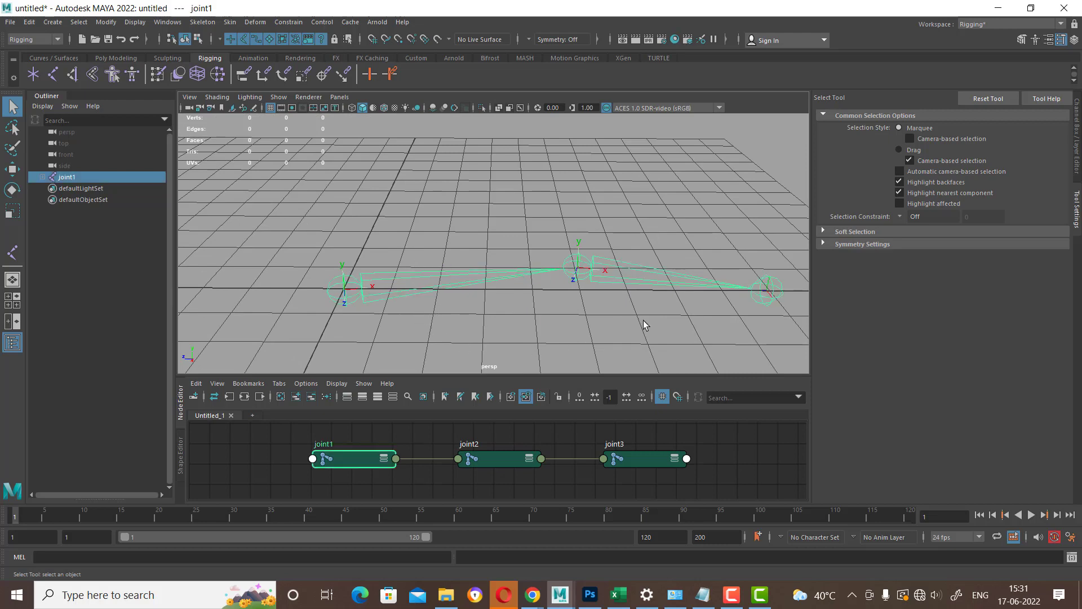
shift+click(674, 274)
click(759, 595)
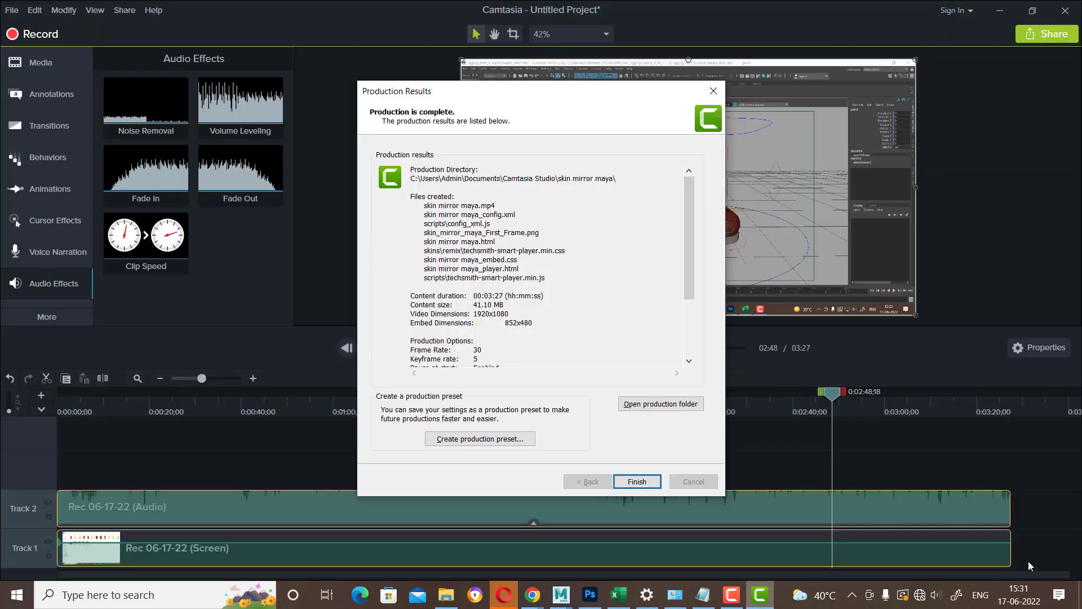
click(635, 480)
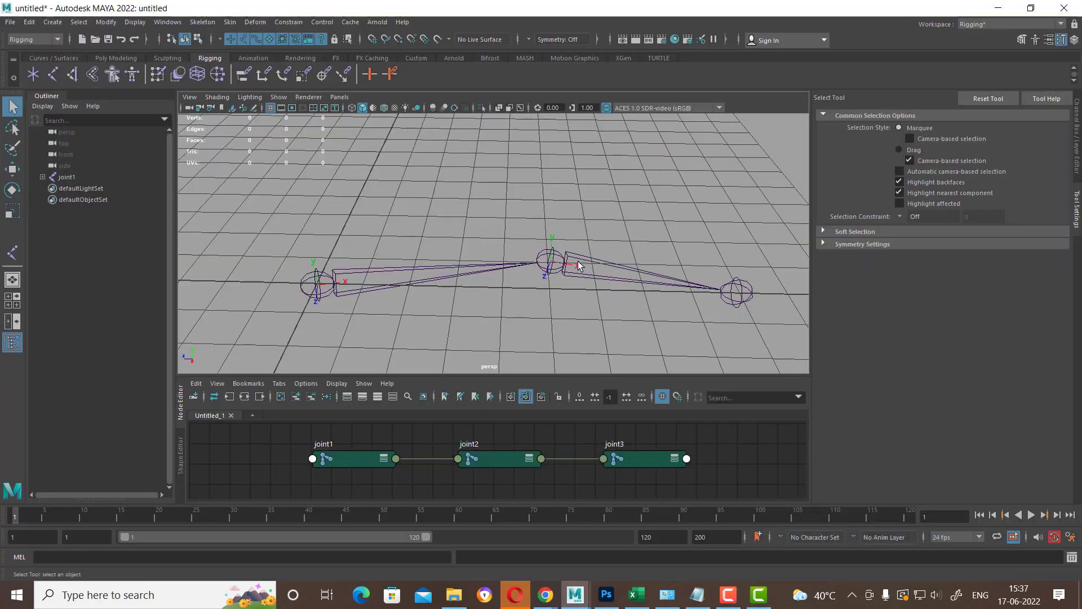
mouse_move(580, 266)
alt+mouse_down()
mouse_move(532, 292)
mouse_move(398, 235)
alt+mouse_up()
click(415, 268)
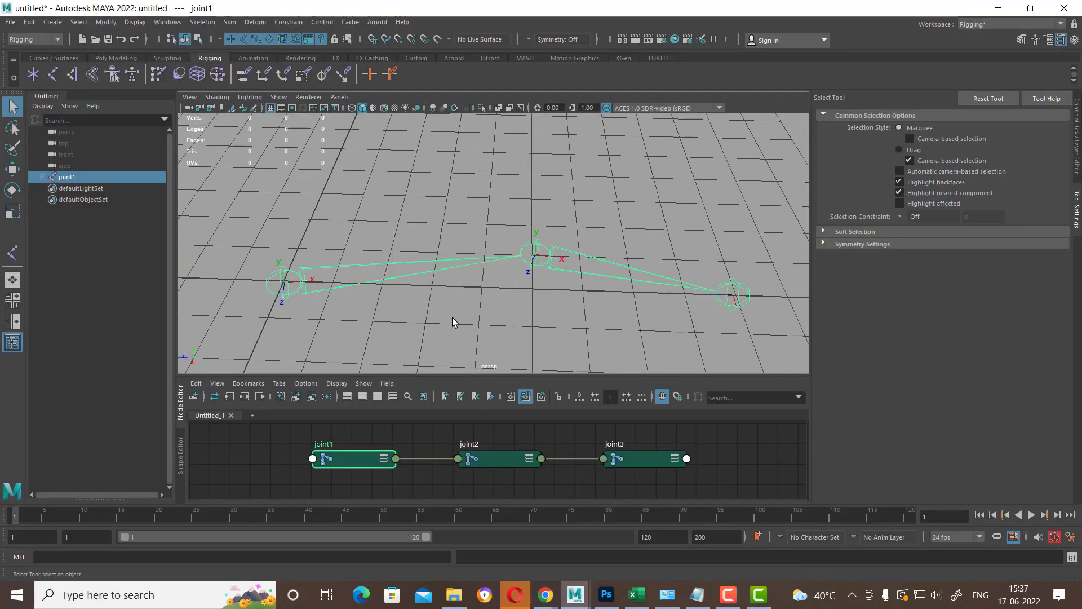
Run Convert Surface to Muscle/Bone on joint1 and joint2 with the X-Axis option
click(428, 298)
key(ctrl+z)
key(Down)
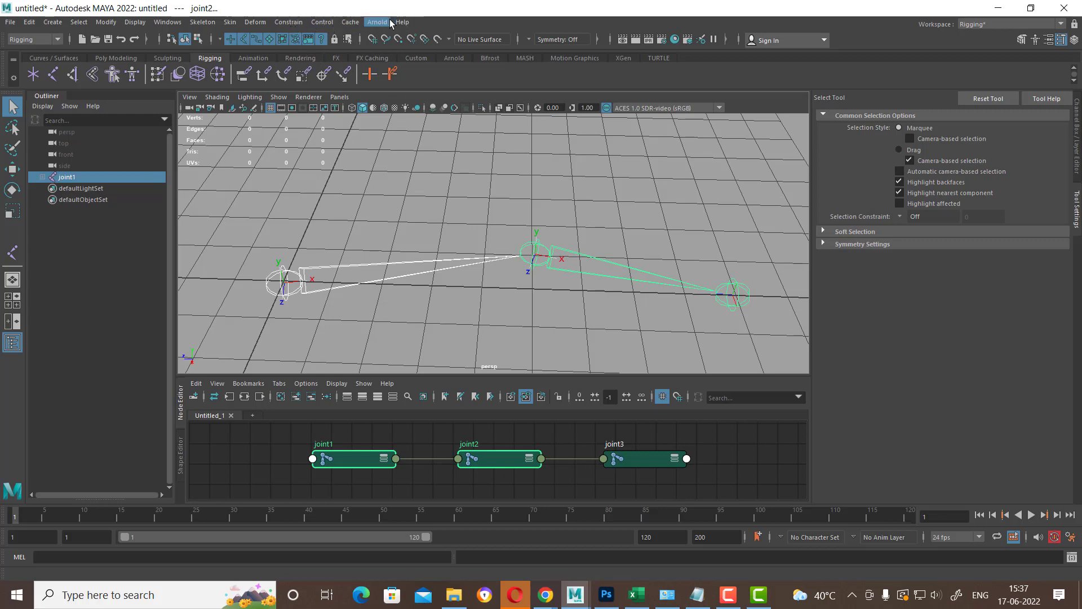
click(255, 23)
mouse_move(338, 200)
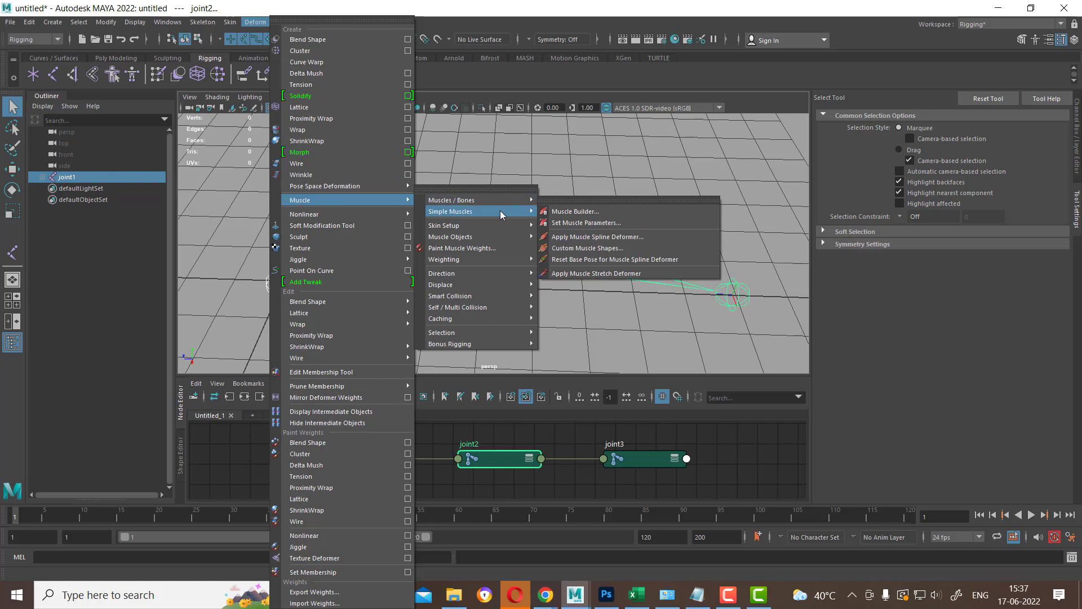
mouse_move(473, 200)
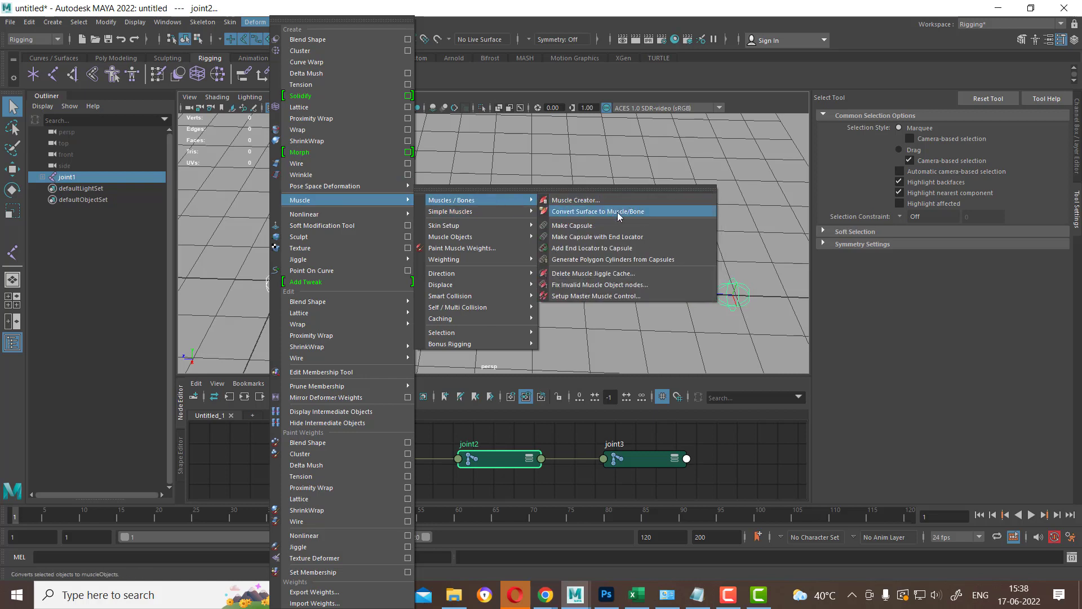
click(640, 212)
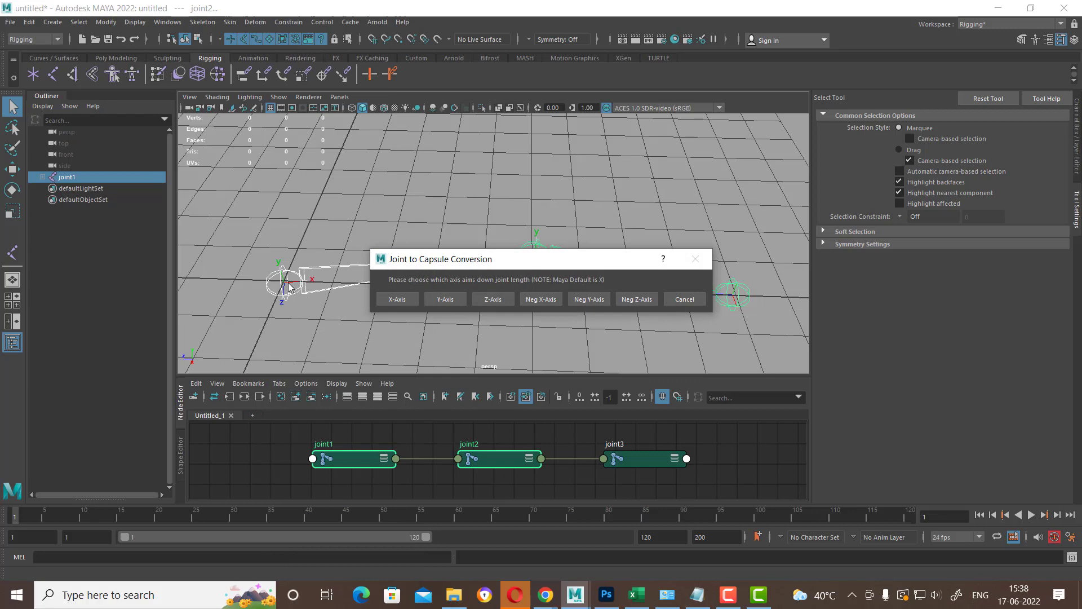
drag(418, 270, 476, 265)
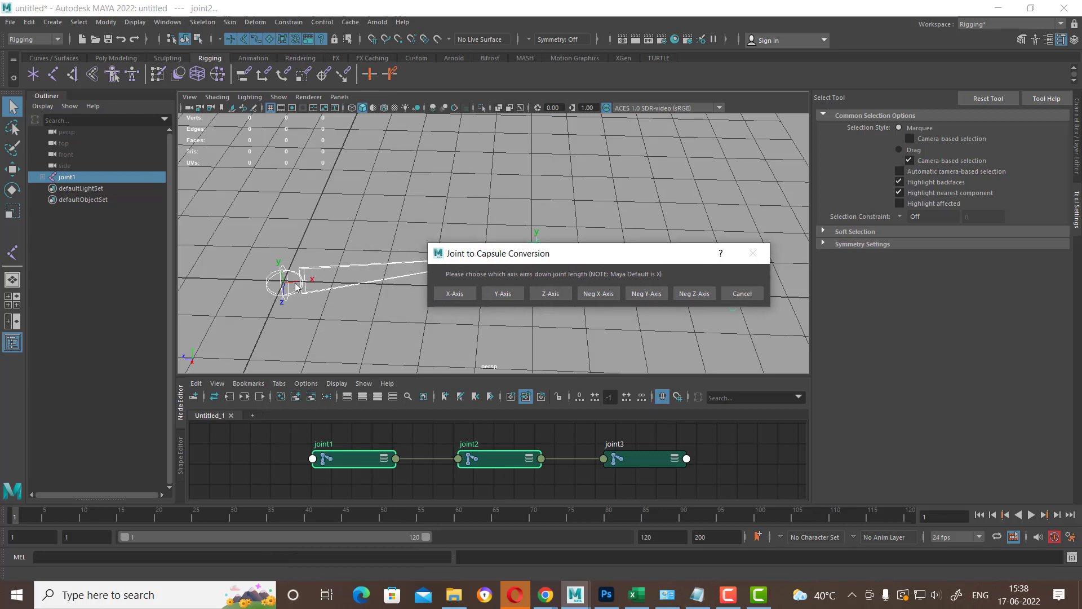
click(461, 296)
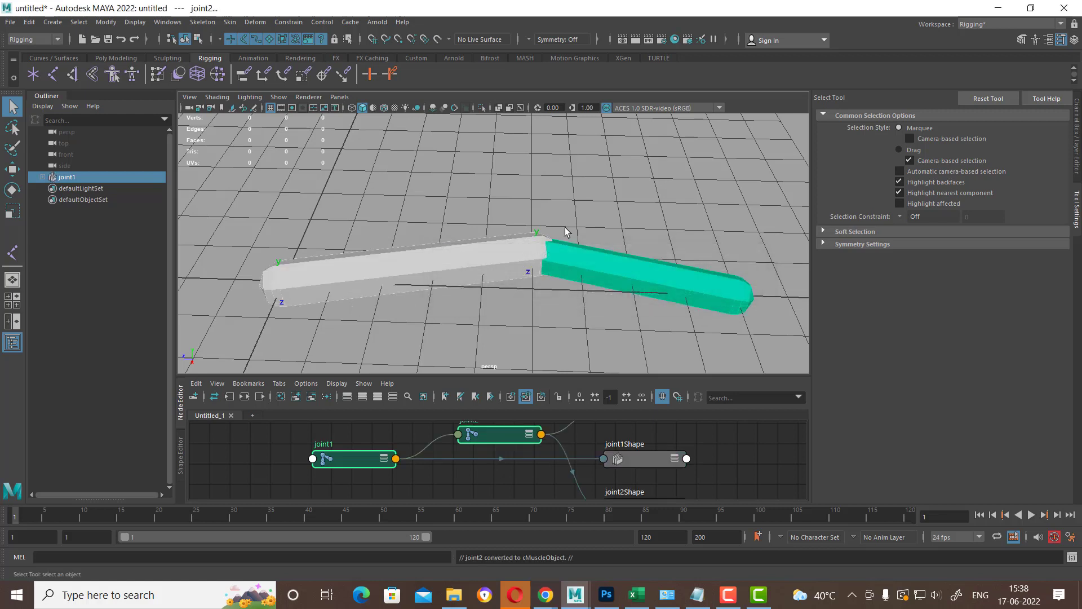
Set joint1Shape's Radius to 0.2 in the Channel Box
click(620, 231)
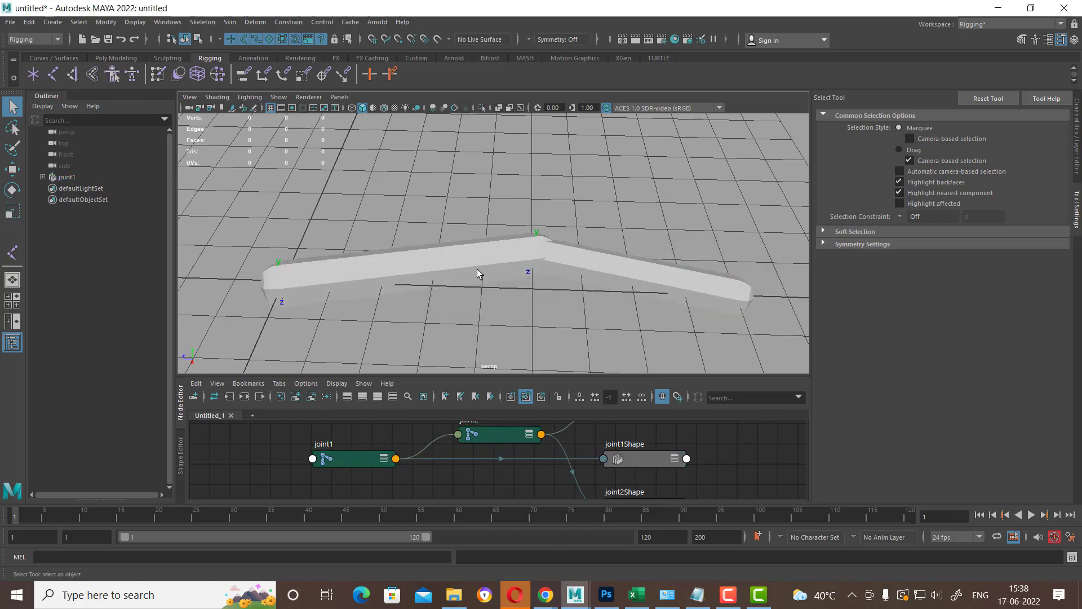
click(451, 274)
click(1074, 39)
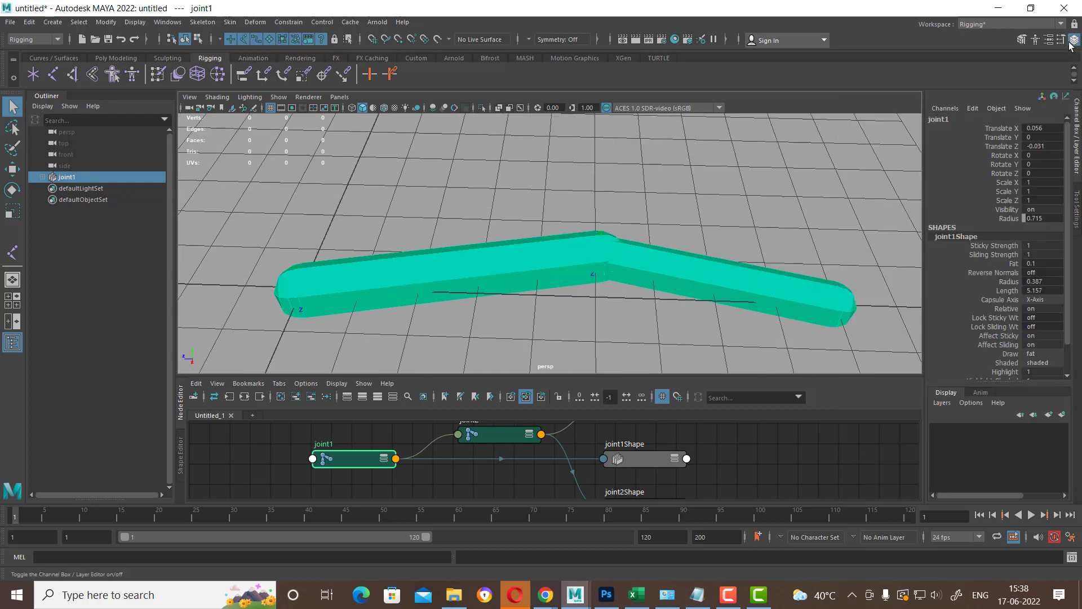
click(608, 197)
click(532, 267)
click(1042, 281)
text(2)
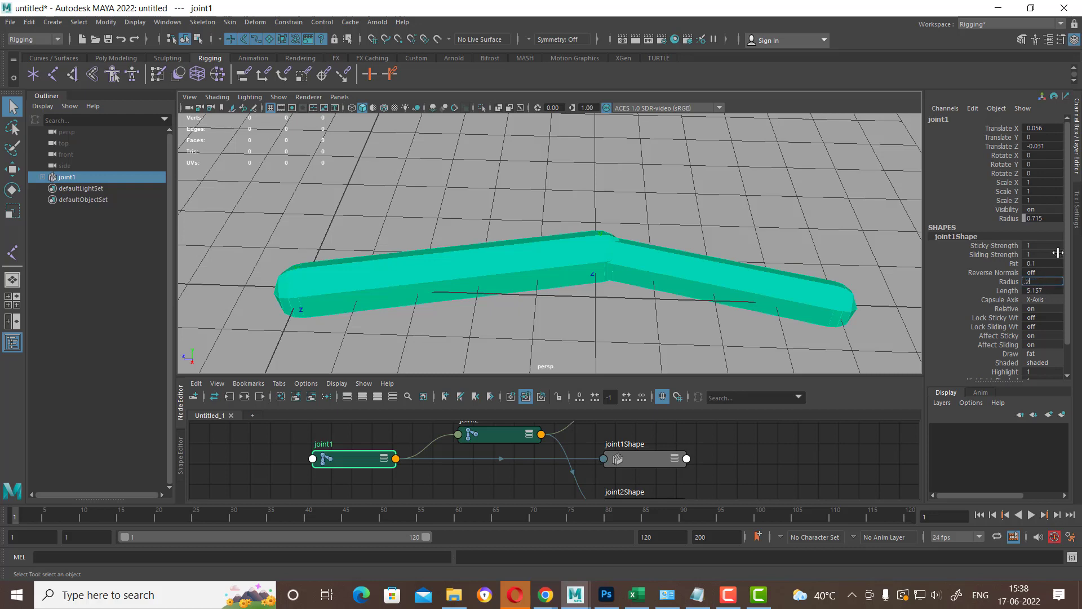
key(Return)
Set joint2Shape's Radius to 0.2 and review both thinned capsules
click(725, 285)
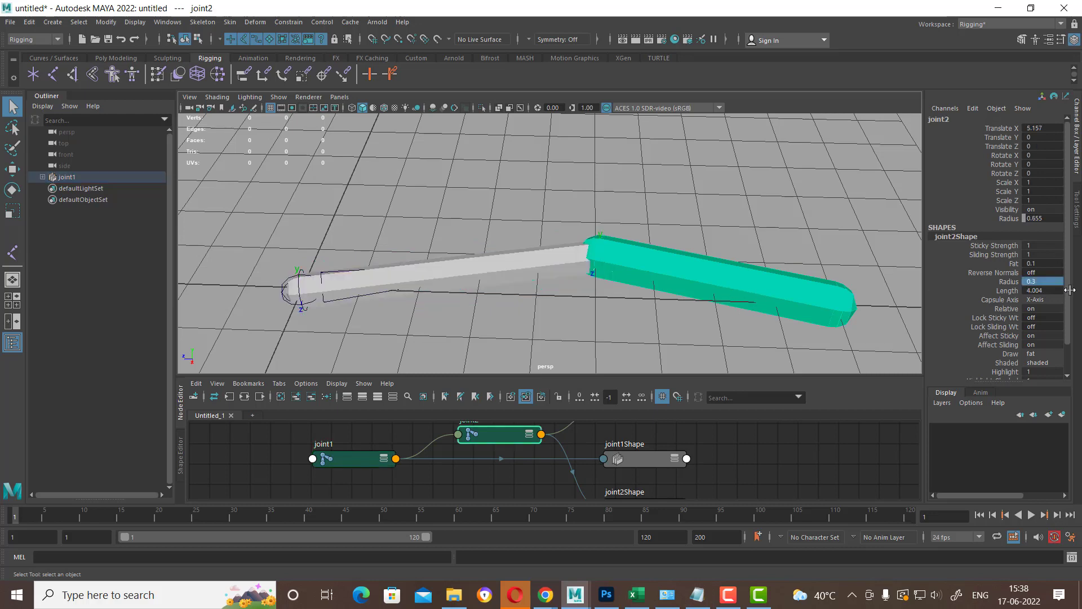
click(1042, 281)
text(.2)
key(Return)
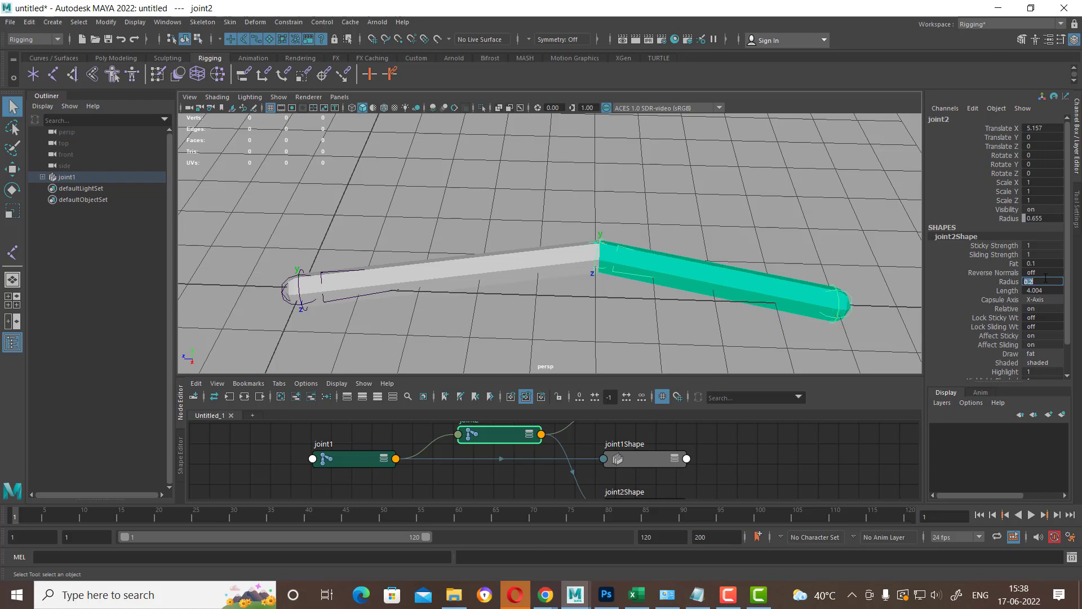
alt+drag(589, 305, 586, 261)
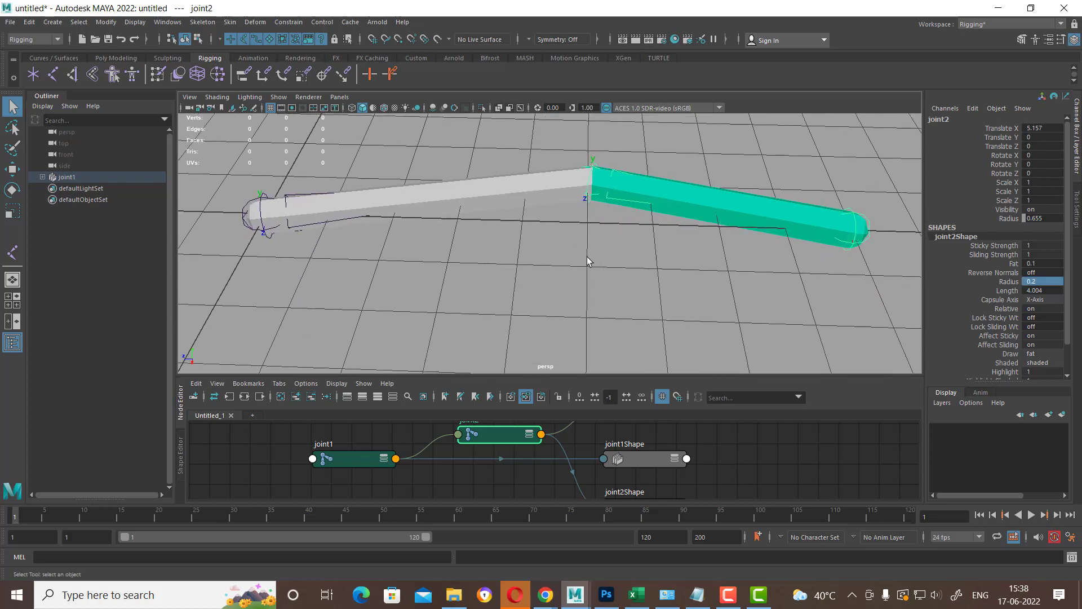
click(458, 198)
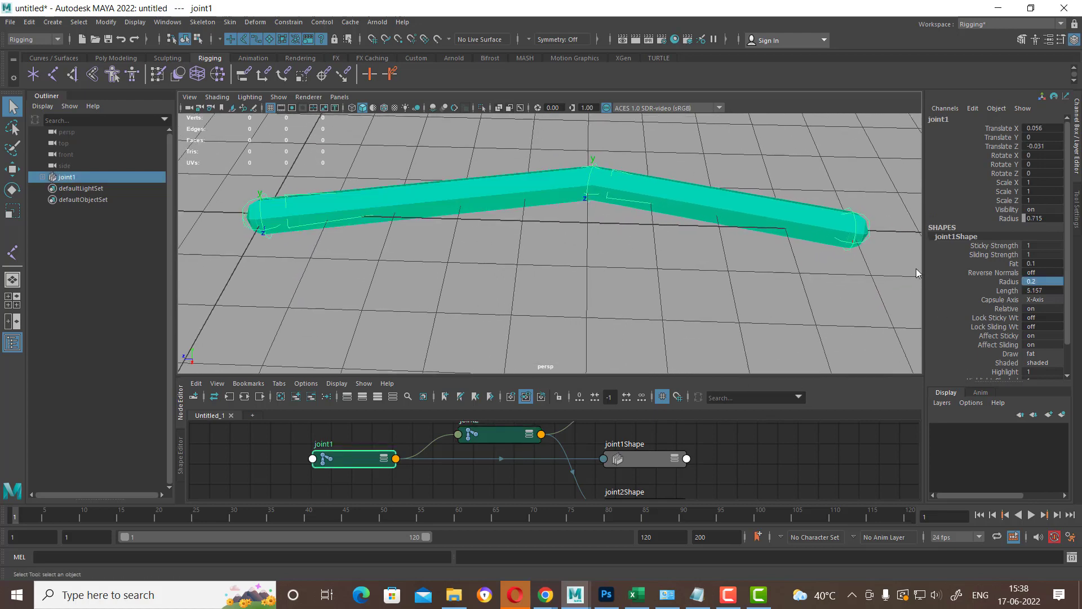
alt+middle_drag(391, 198, 453, 210)
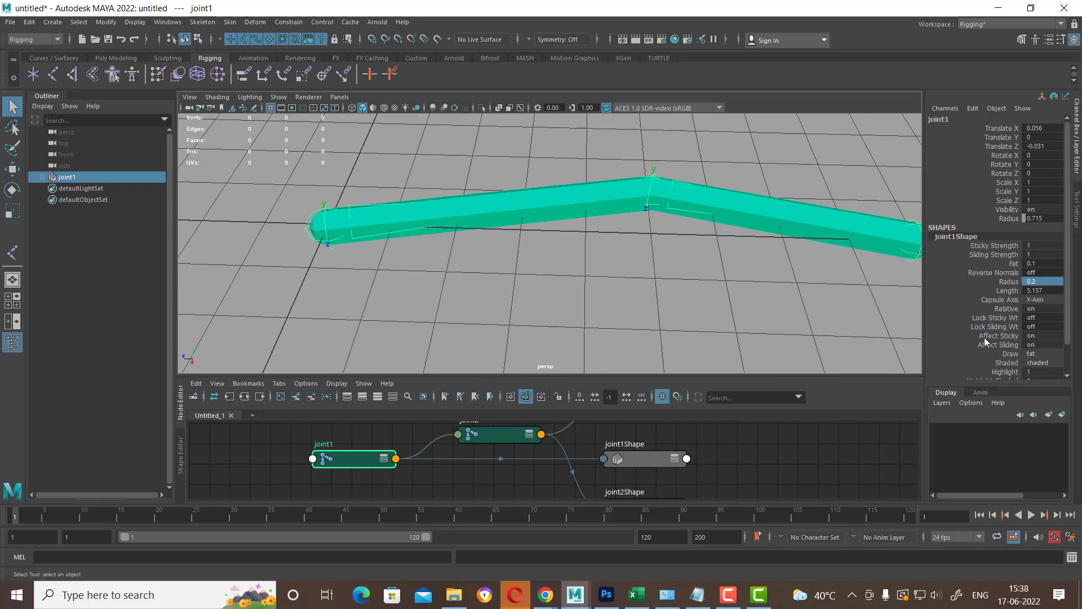
click(1040, 300)
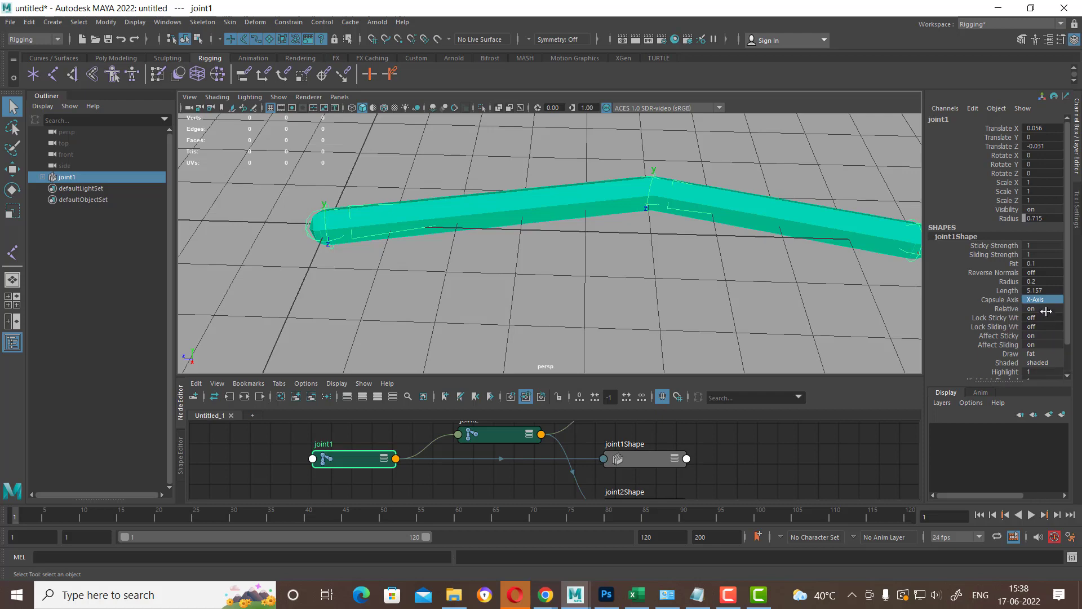
click(1049, 344)
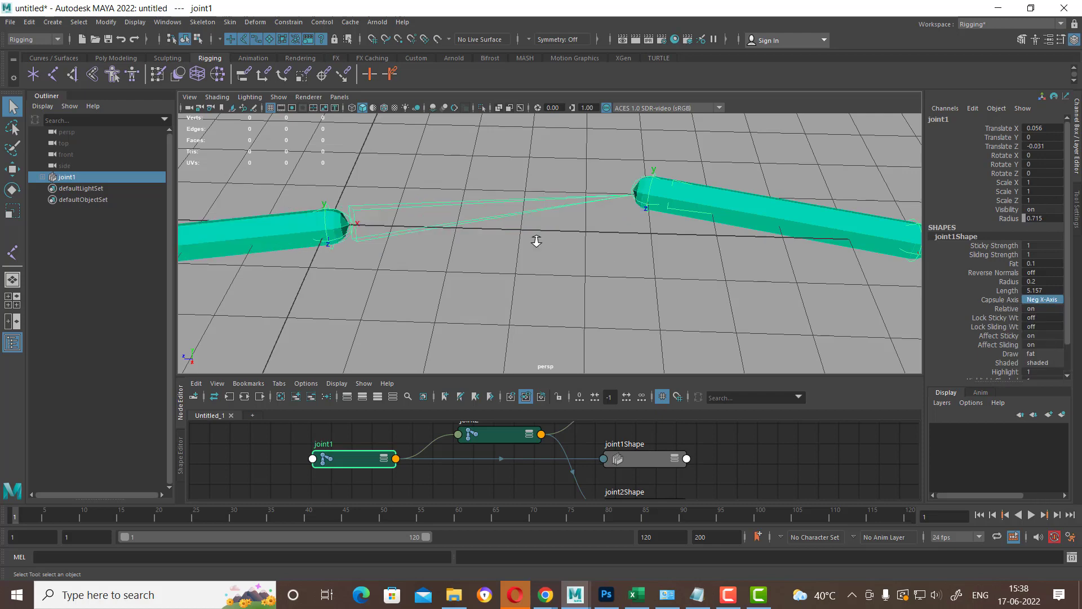
scroll(531, 235, down, 5)
scroll(479, 263, up, 2)
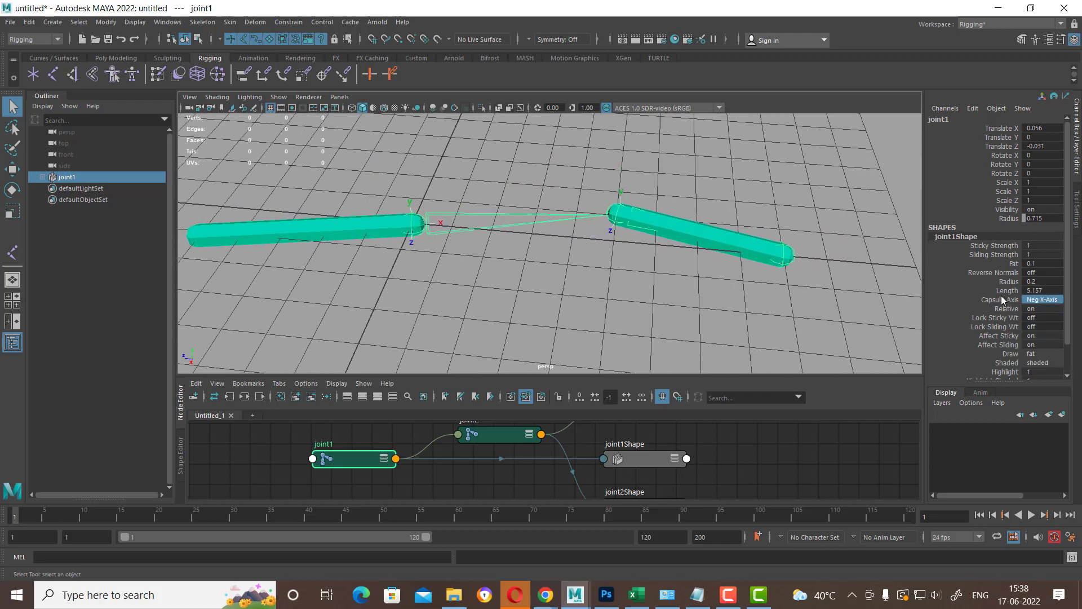
click(1044, 299)
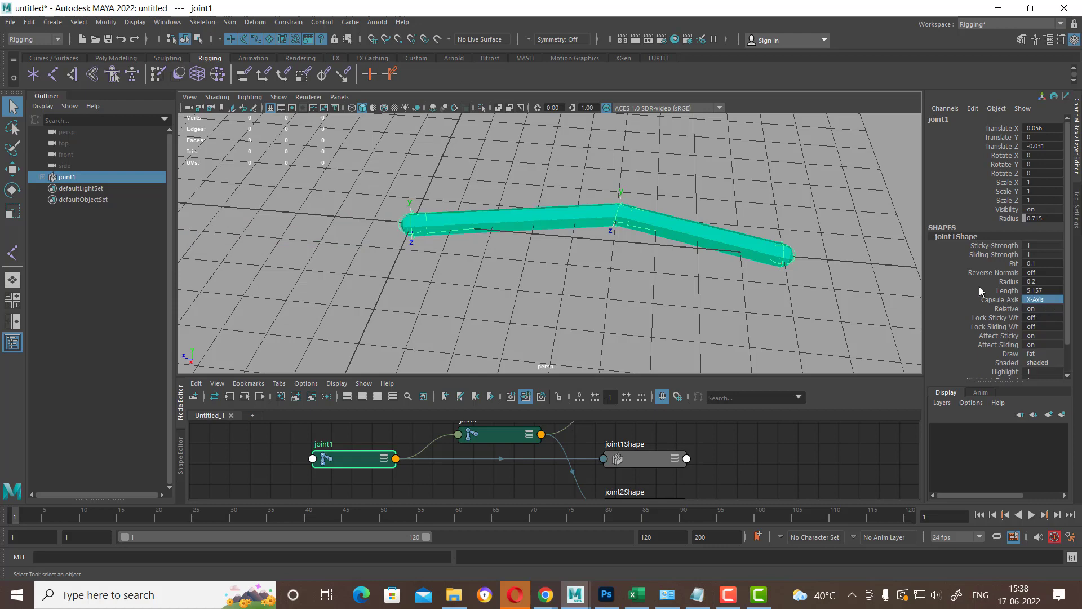
scroll(556, 246, up, 3)
alt+drag(555, 242, 654, 290)
scroll(628, 255, up, 3)
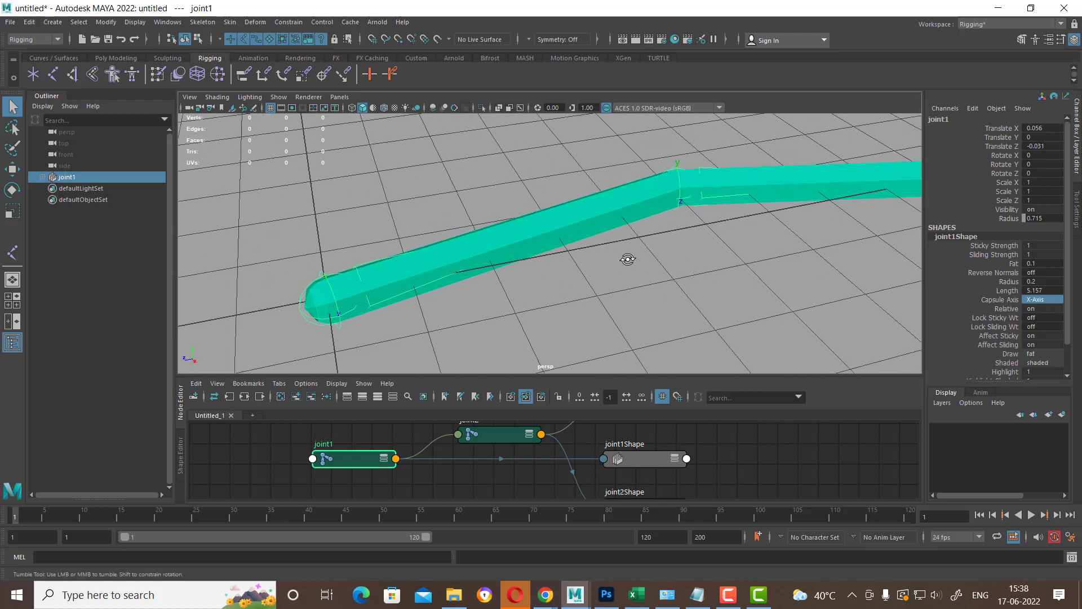
alt+drag(628, 255, 778, 350)
click(1042, 362)
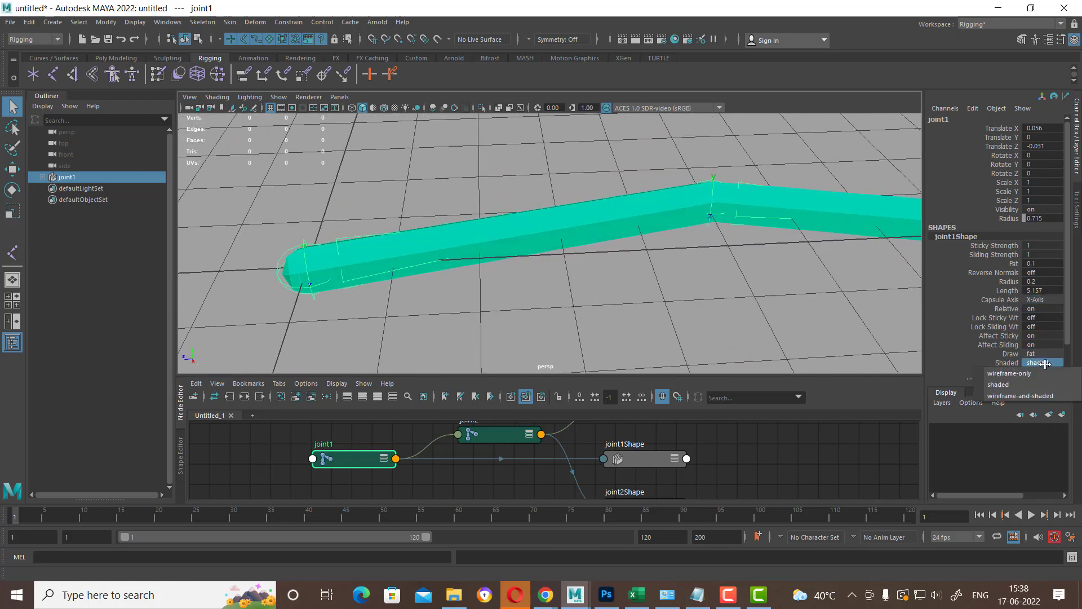
click(1039, 396)
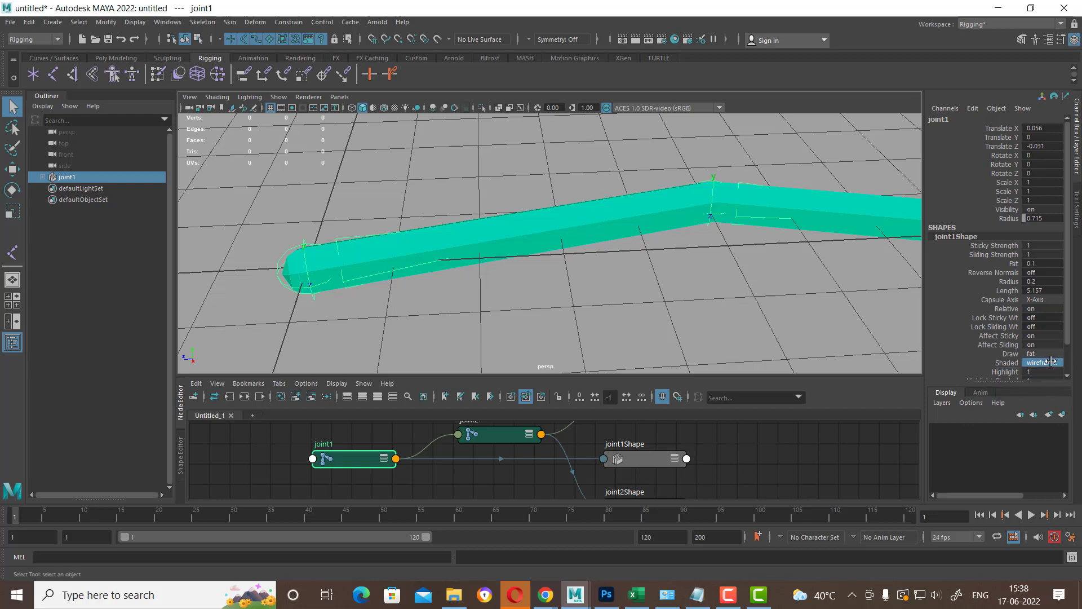
click(1043, 363)
click(1043, 387)
click(1043, 362)
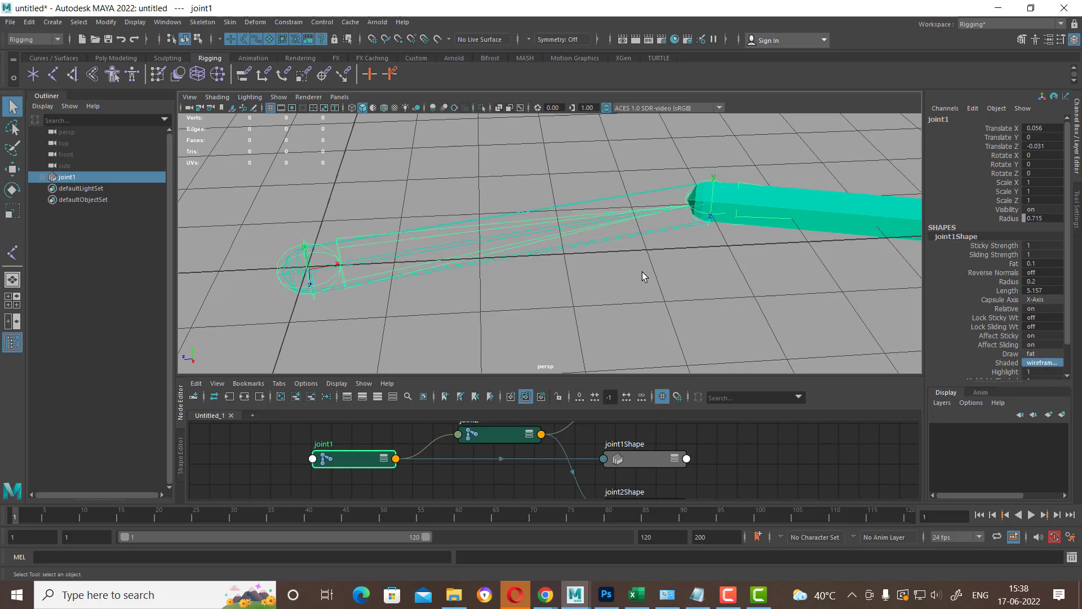
alt+drag(644, 274, 654, 276)
click(1060, 362)
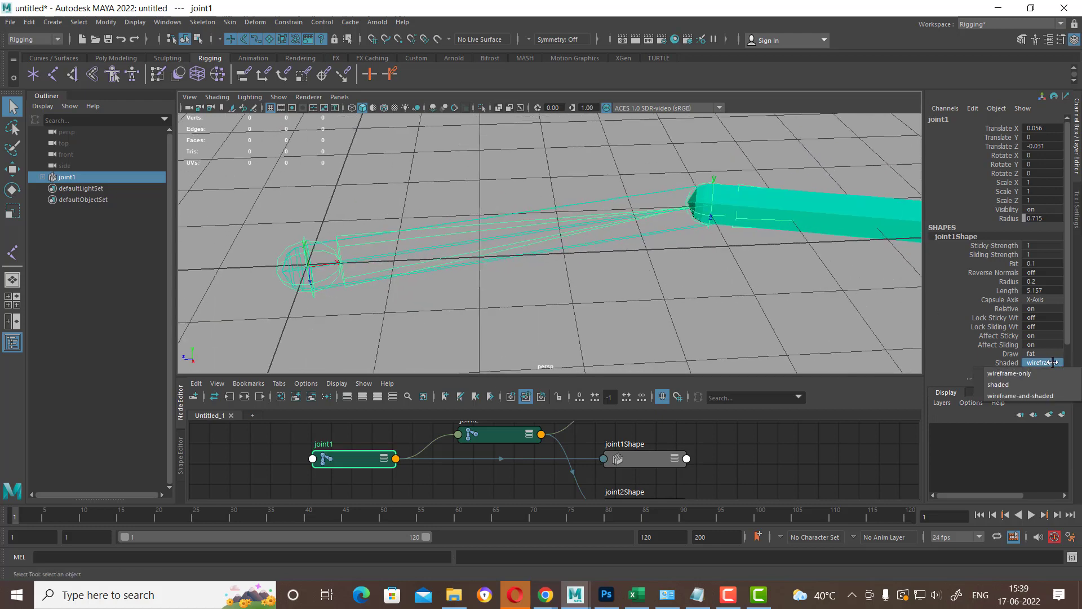
click(1050, 384)
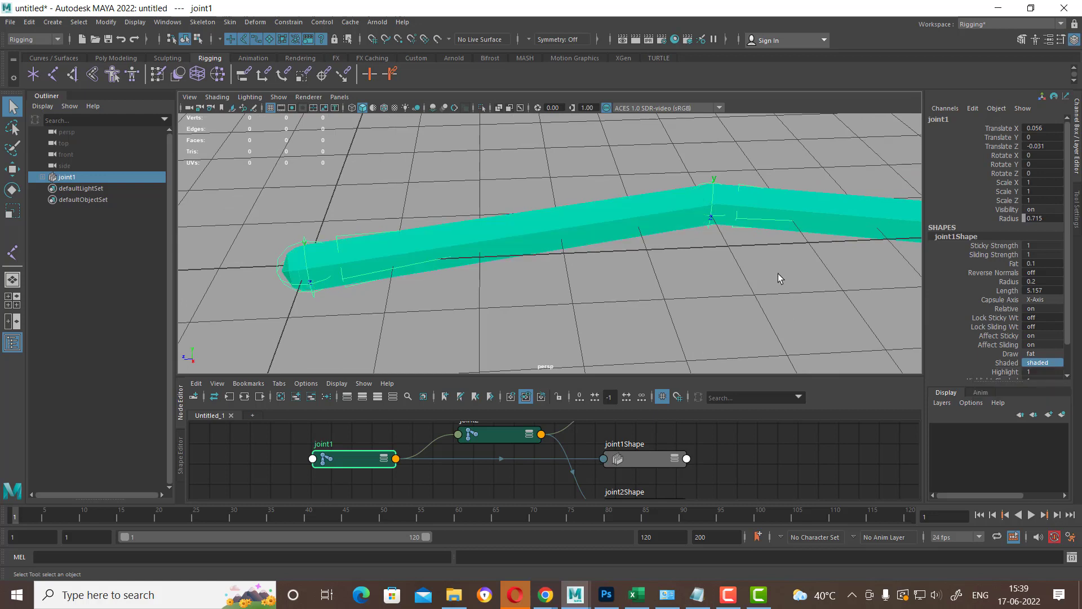
scroll(1016, 279, down, 2)
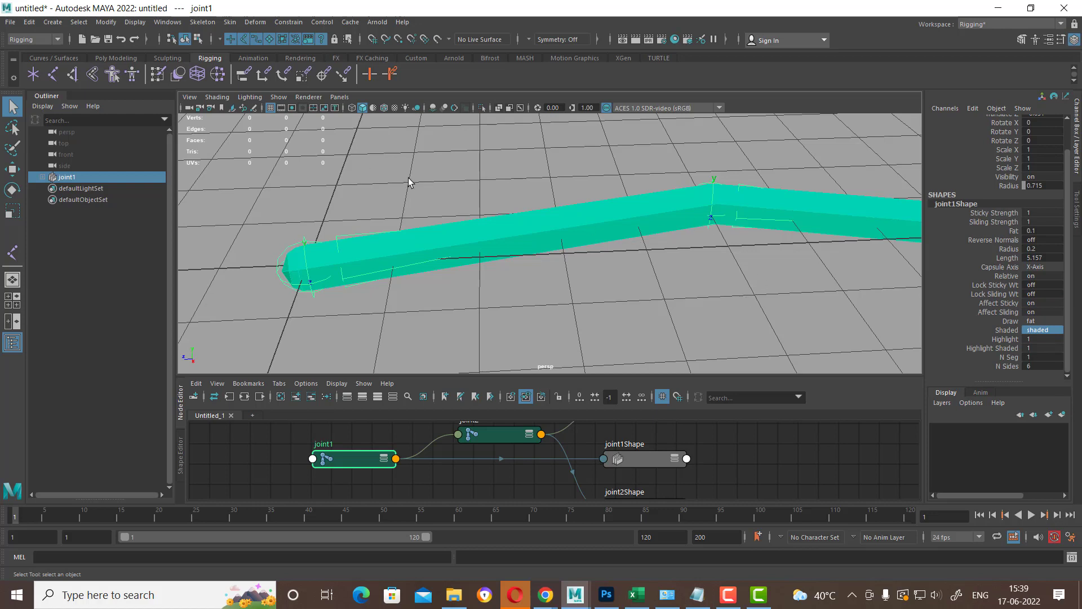
click(231, 26)
Deselect the capsules and bring up Deform > Muscle > Simple Muscles
click(670, 302)
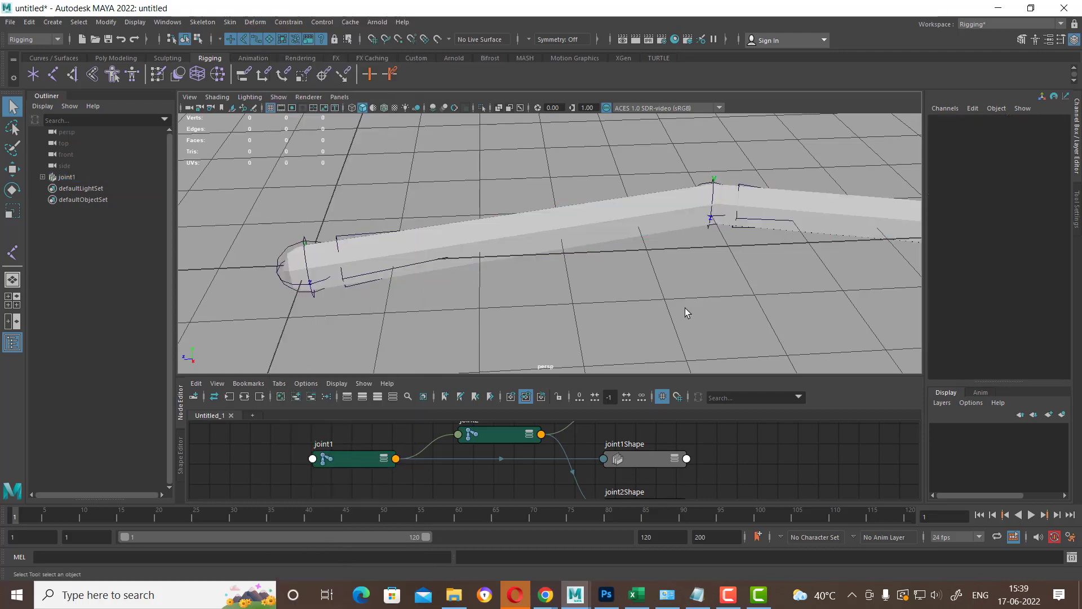
click(255, 22)
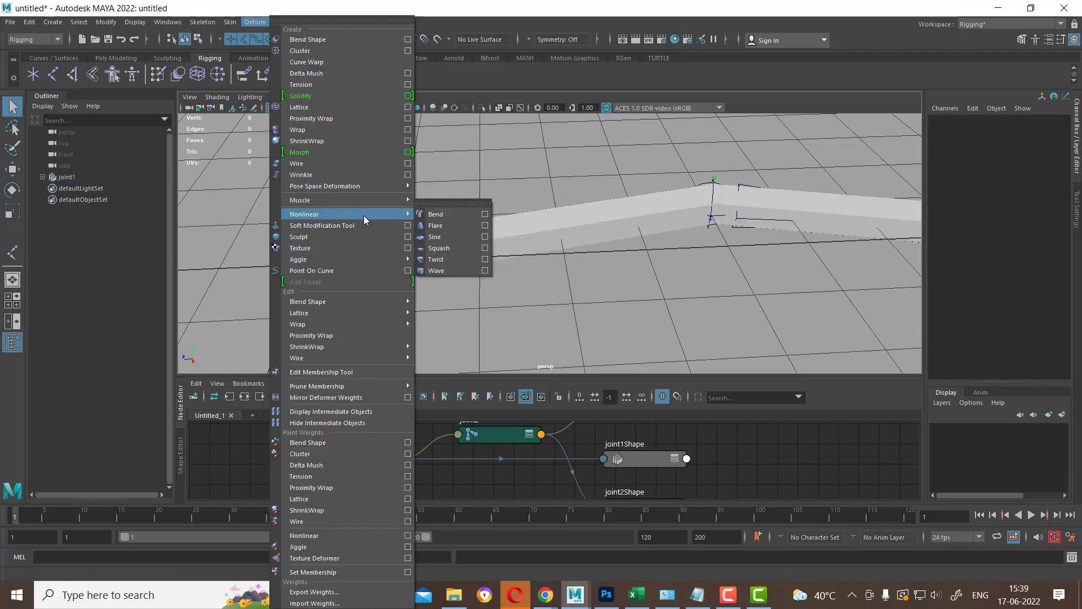
mouse_move(338, 199)
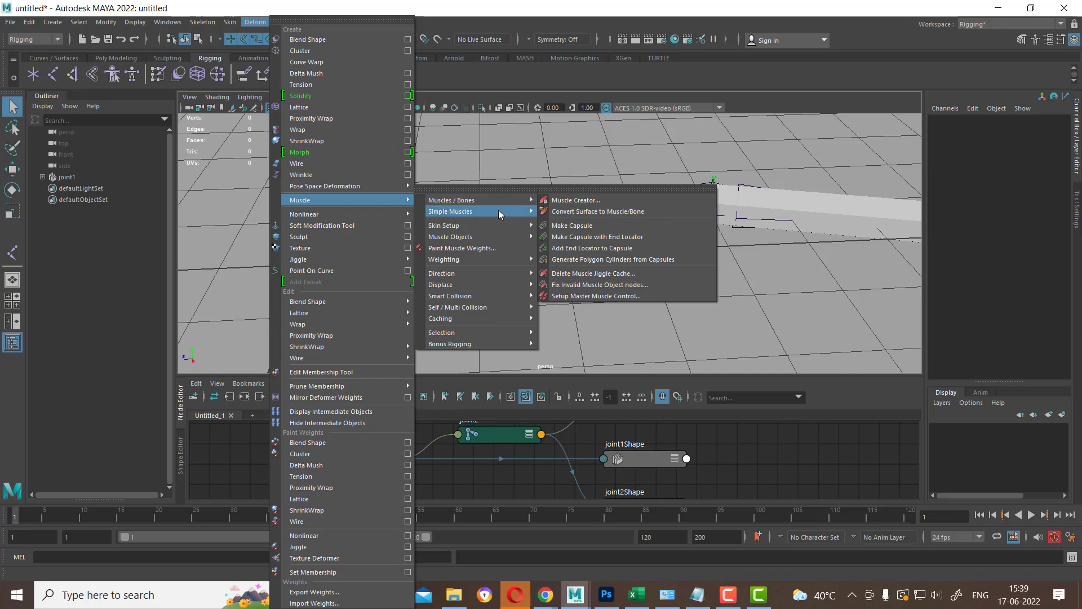
mouse_move(479, 211)
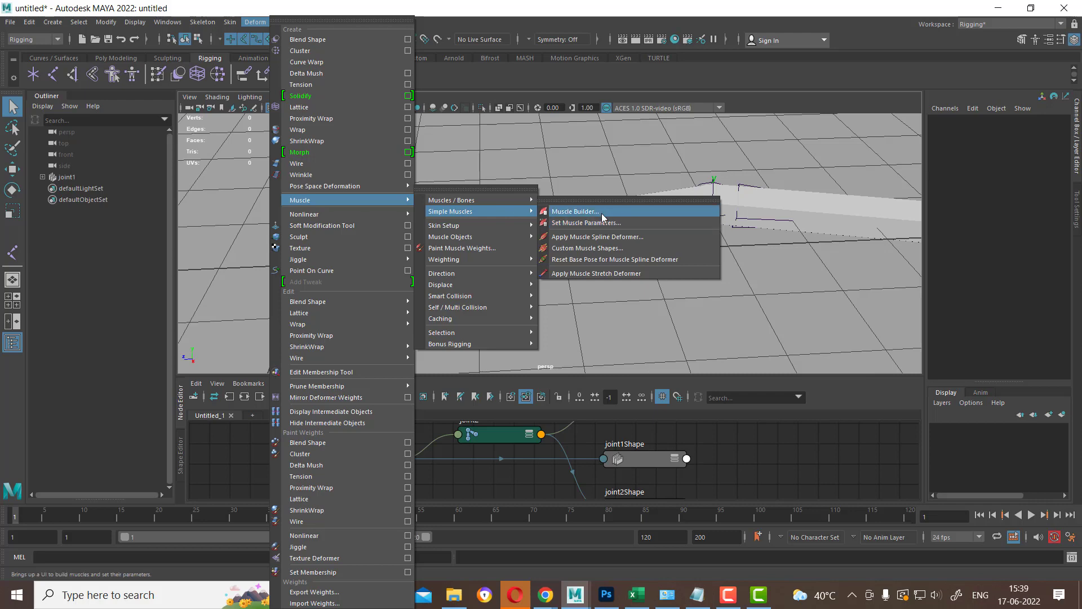
In Muscle Builder, load joint1 and joint2 as Attach Obj 1 and 2, then Build/Update
click(600, 213)
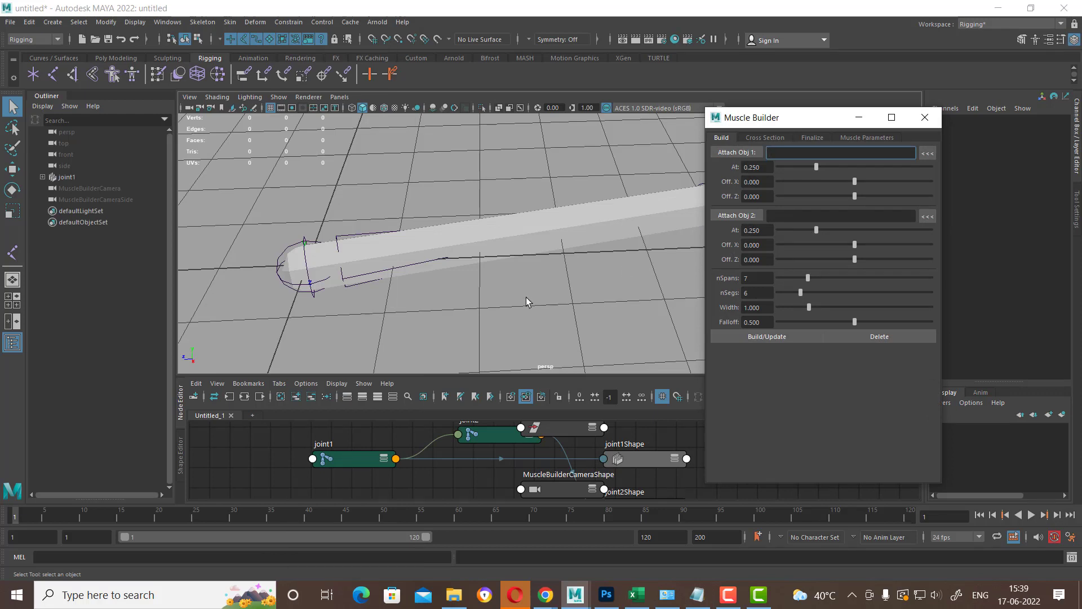
click(384, 274)
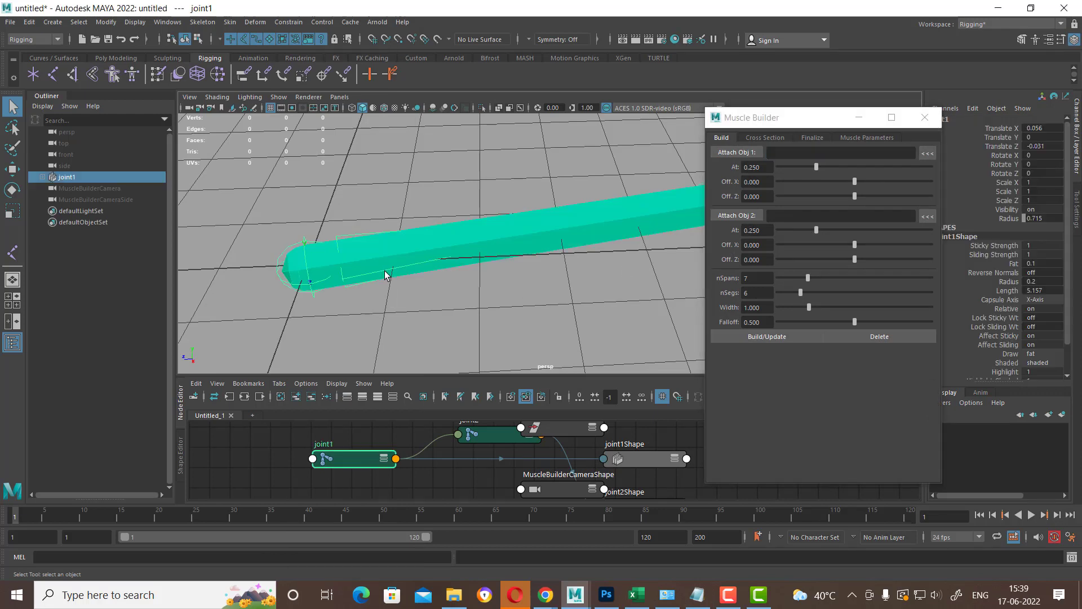
click(927, 153)
scroll(655, 262, down, 3)
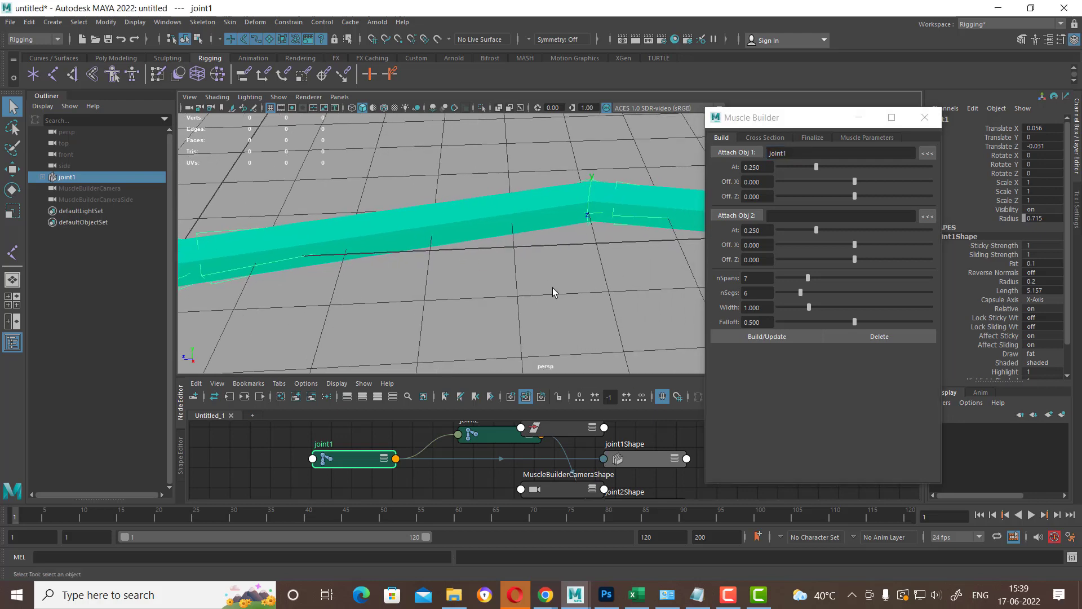
scroll(552, 287, down, 2)
click(635, 229)
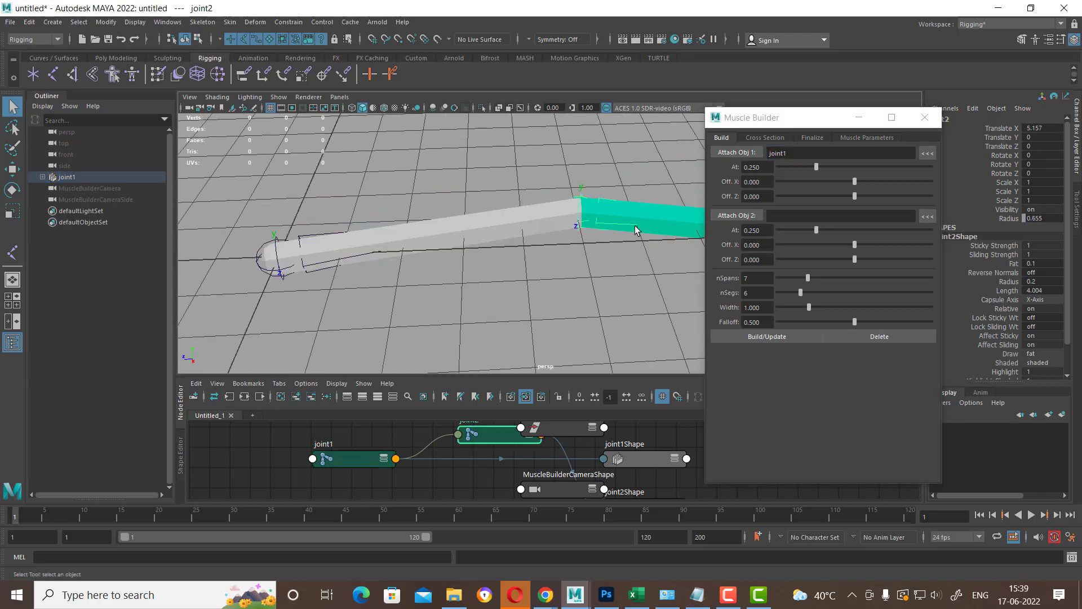
click(926, 217)
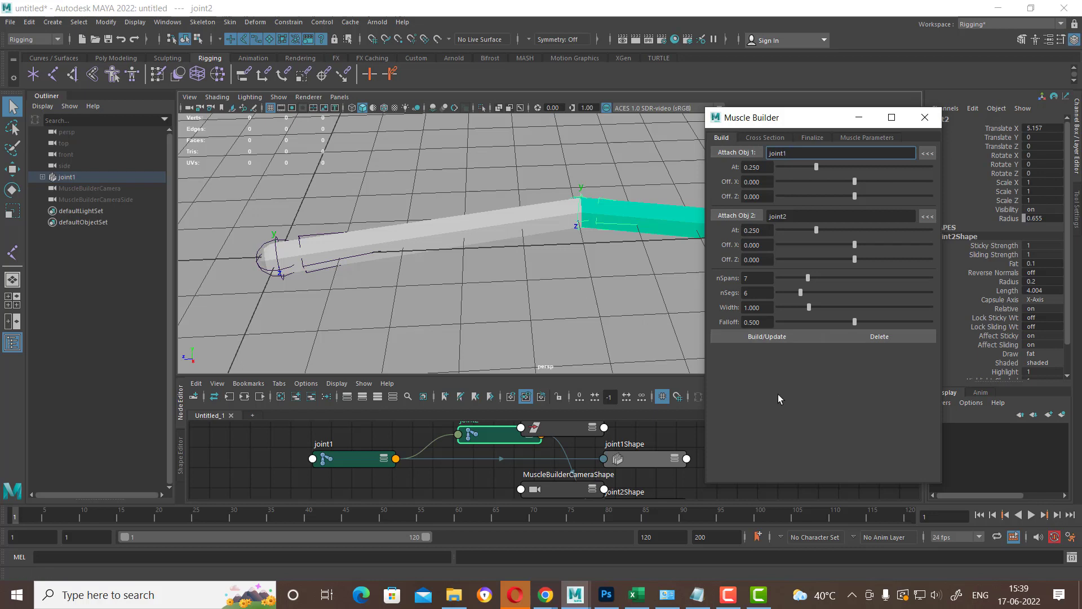
click(758, 337)
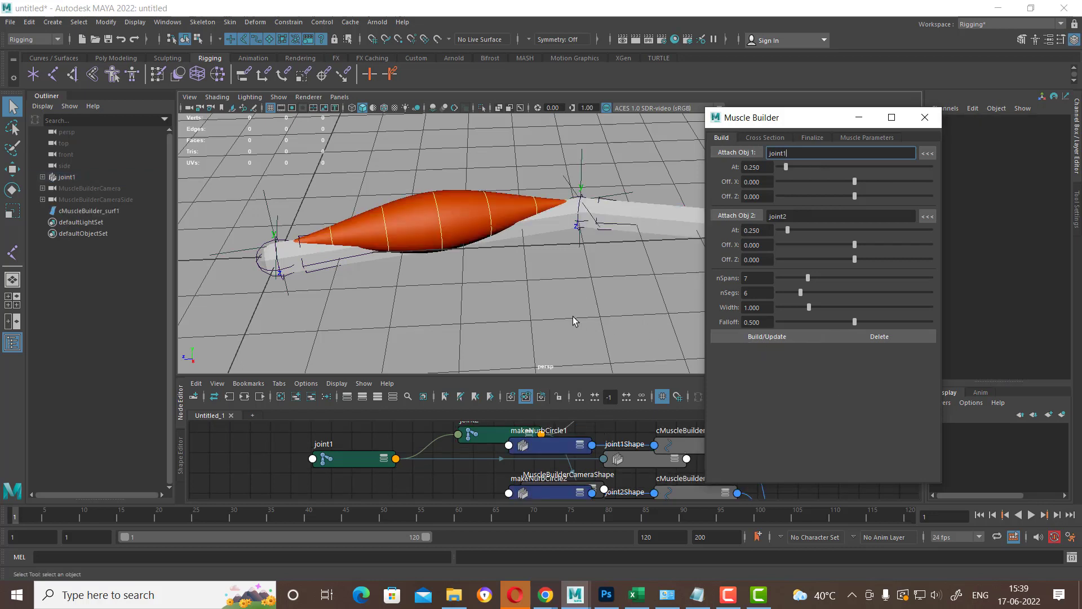
Hide the viewport grid and enlarge the view for a side-on look at the muscle
mouse_move(573, 322)
alt+mouse_down()
mouse_move(520, 277)
mouse_move(536, 273)
mouse_move(563, 316)
alt+mouse_up()
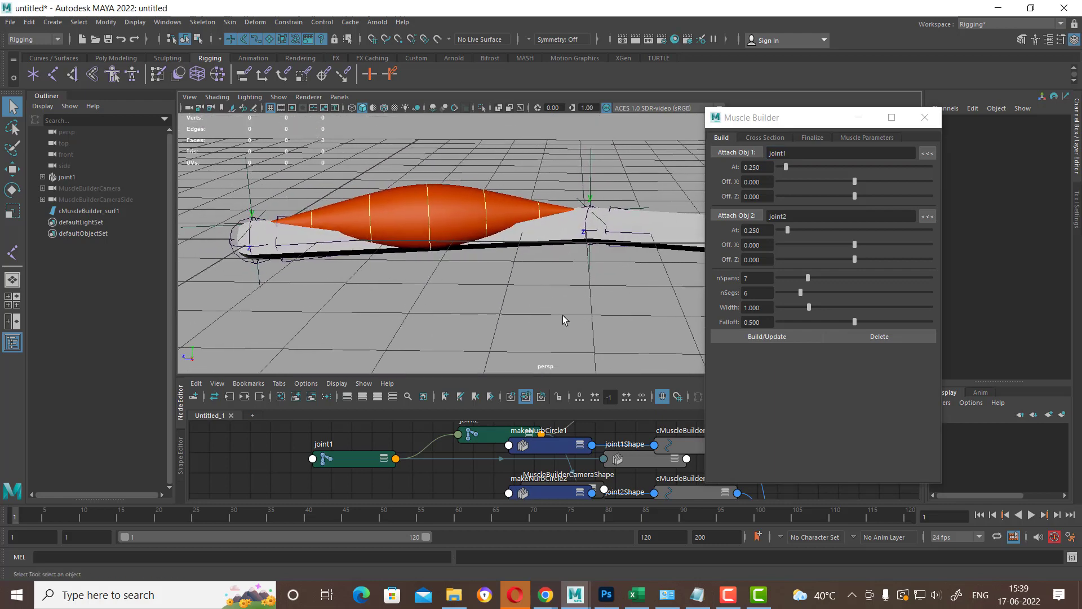
click(270, 108)
drag(821, 118, 920, 115)
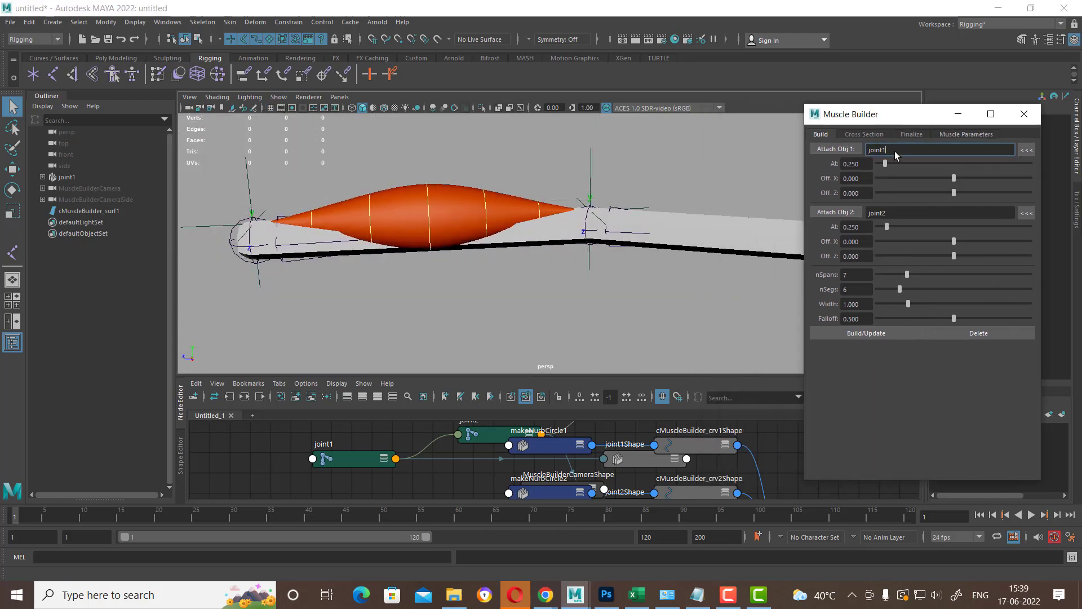
drag(636, 374, 636, 409)
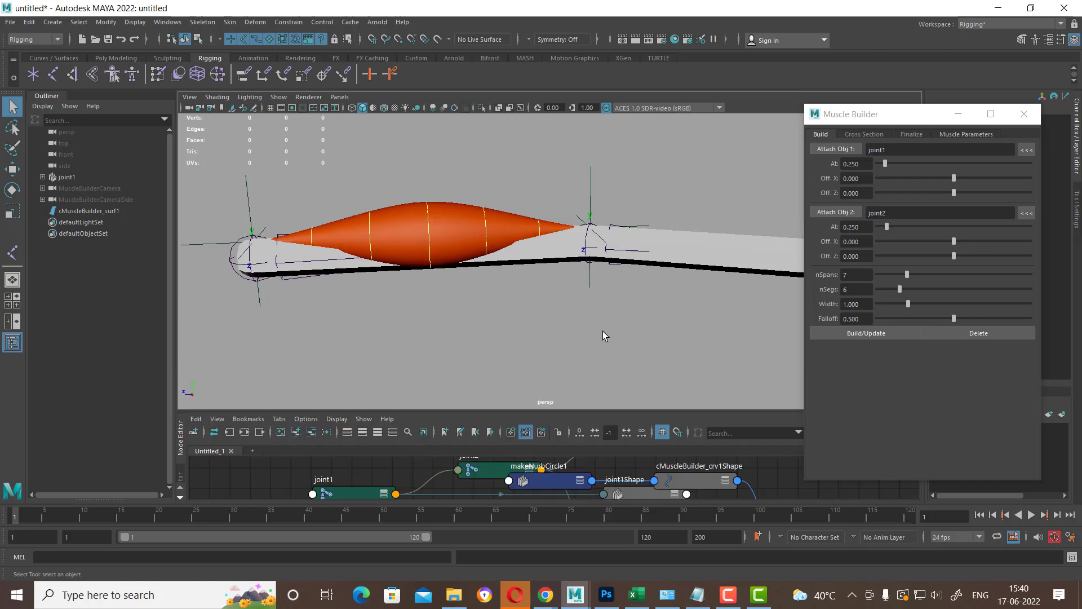
mouse_move(657, 341)
alt+mouse_down()
mouse_move(702, 350)
mouse_move(693, 370)
mouse_move(661, 327)
mouse_move(686, 344)
alt+mouse_up()
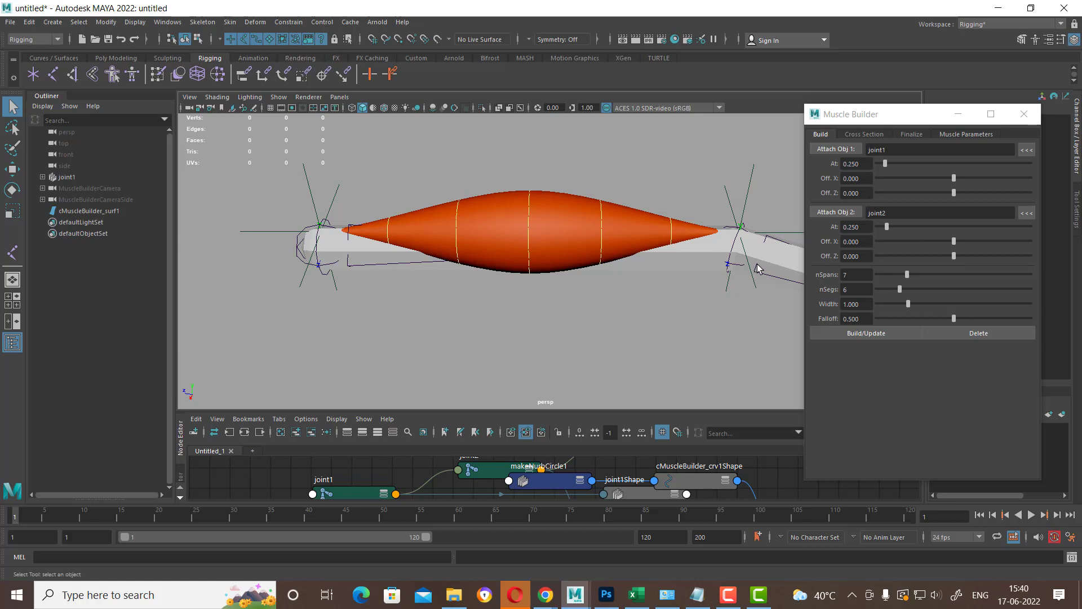
mouse_move(758, 243)
alt+mouse_down()
mouse_move(647, 202)
mouse_move(675, 188)
alt+mouse_up()
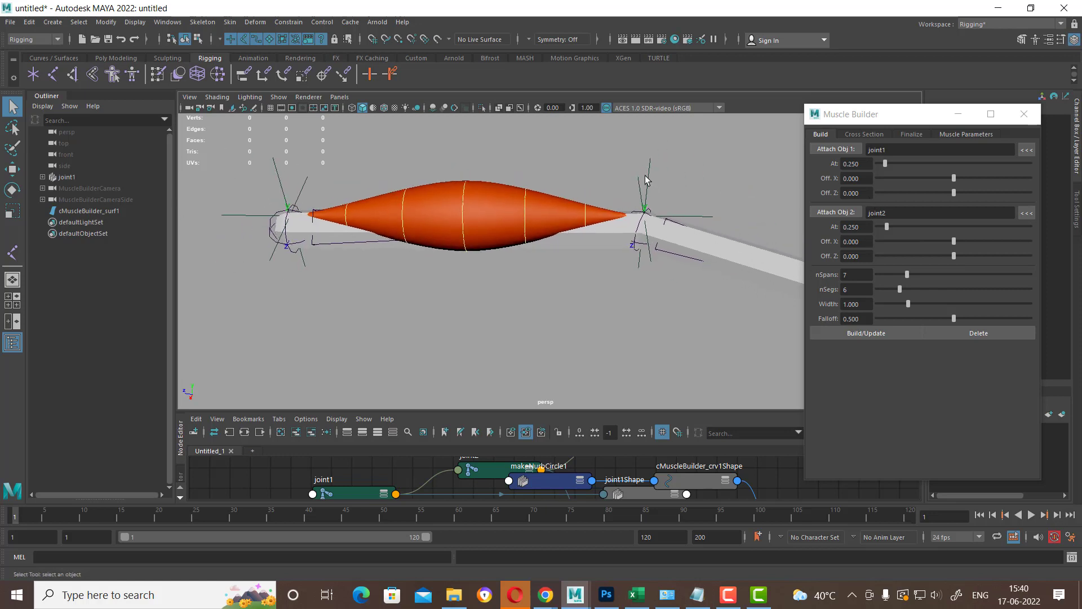
Move the cMuscleBuilder_locAimEnd locator to end offsets X 1.229 and Z 0.068
key(w)
click(648, 189)
mouse_move(710, 231)
alt+mouse_down()
mouse_move(720, 283)
mouse_move(648, 271)
mouse_move(633, 302)
alt+mouse_up()
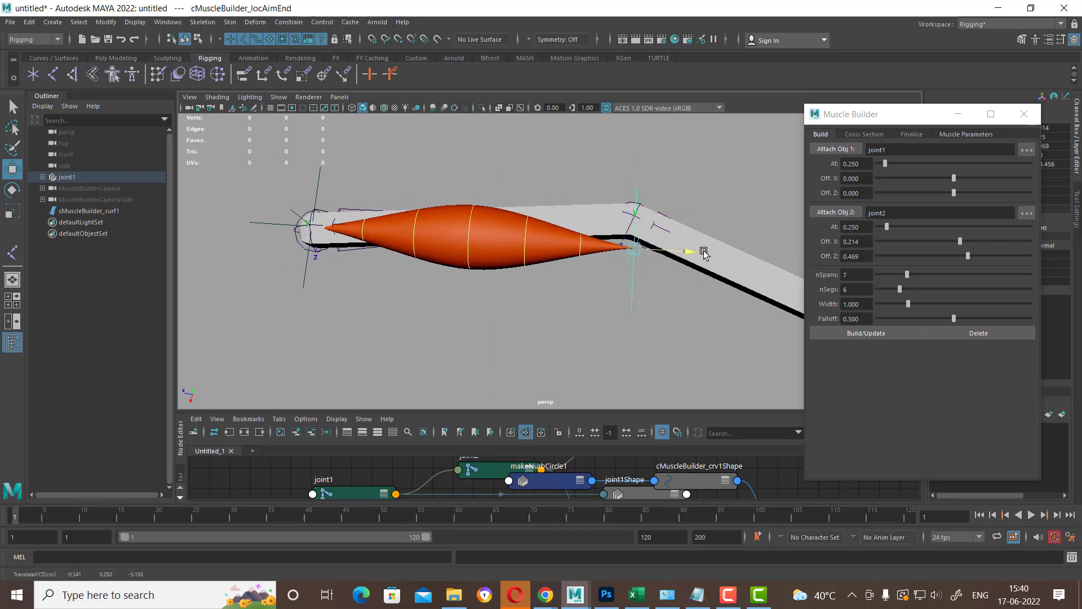
mouse_move(704, 253)
mouse_down()
mouse_move(758, 253)
mouse_move(645, 259)
mouse_up()
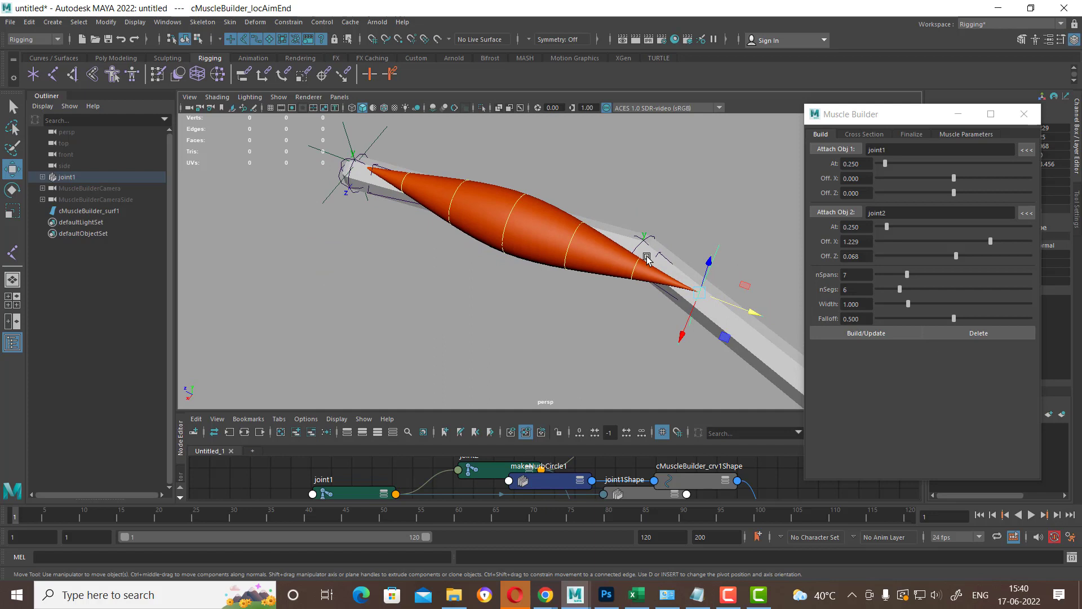
mouse_move(496, 274)
alt+mouse_down()
mouse_move(580, 242)
mouse_move(592, 290)
alt+mouse_up()
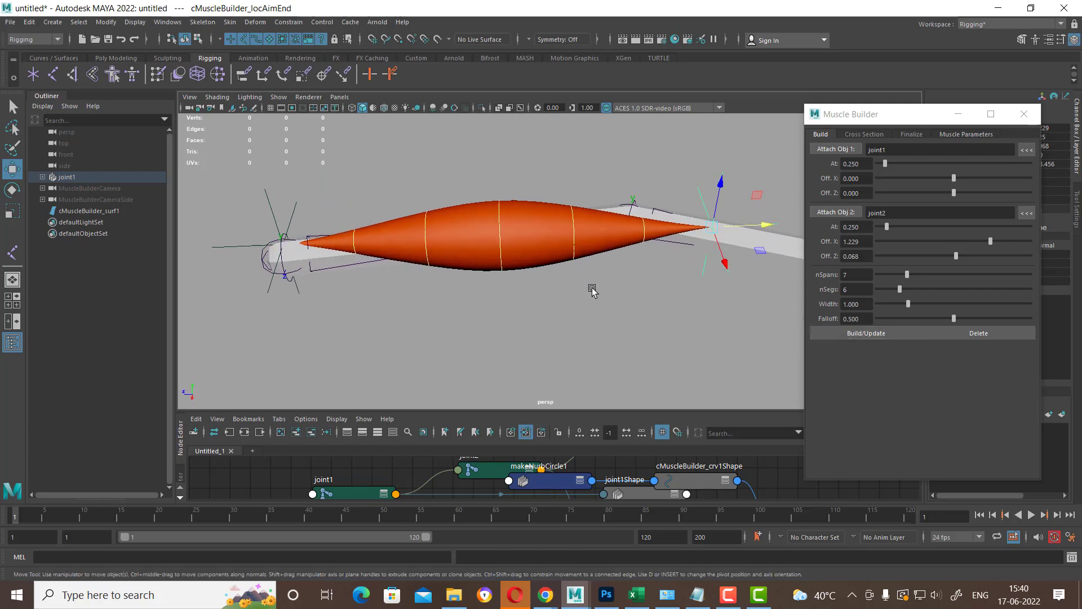
Try nSpans 8 and 10 with Build/Update, then settle on 7 spans
double_click(857, 275)
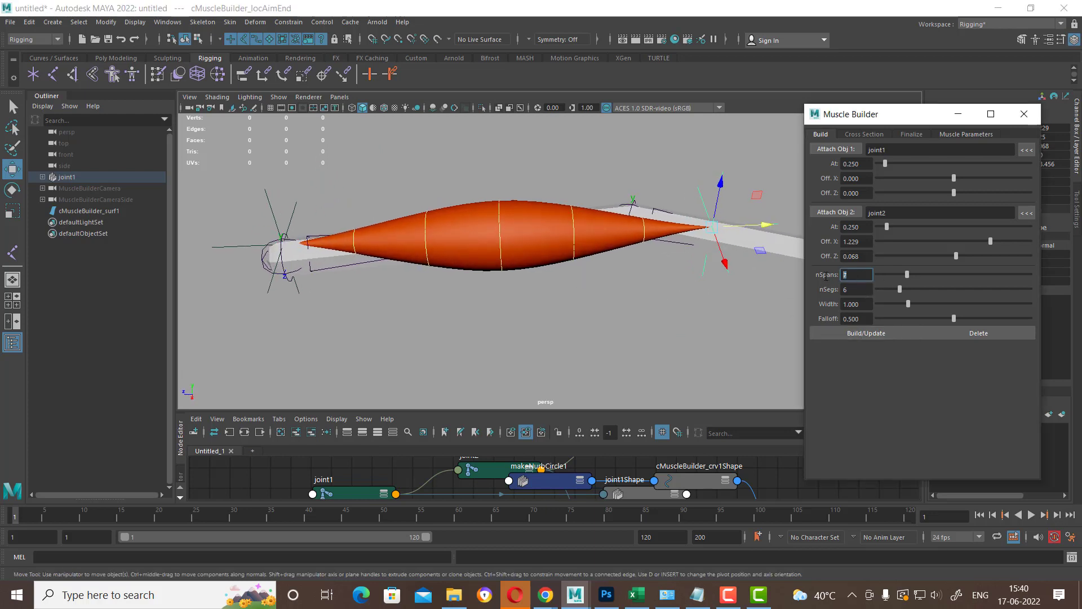
text(8)
key(Return)
click(585, 225)
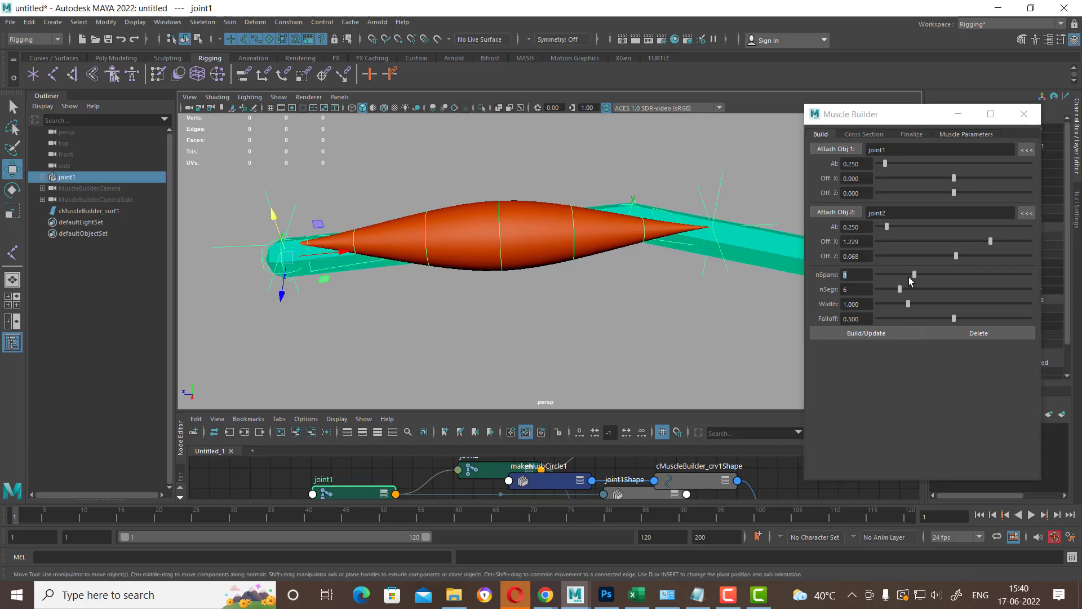
drag(913, 275, 928, 276)
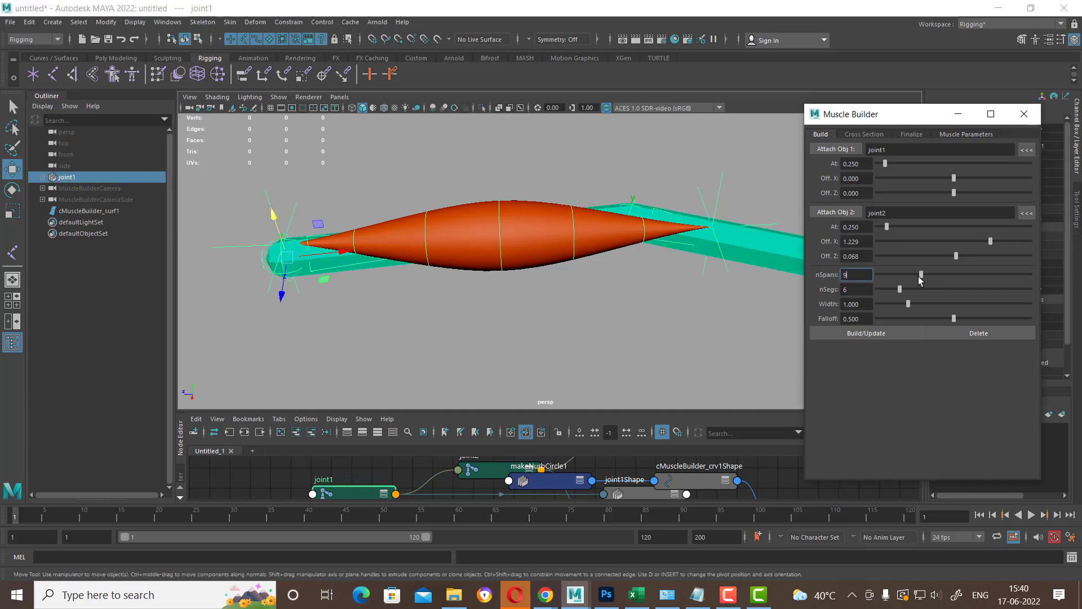
click(878, 332)
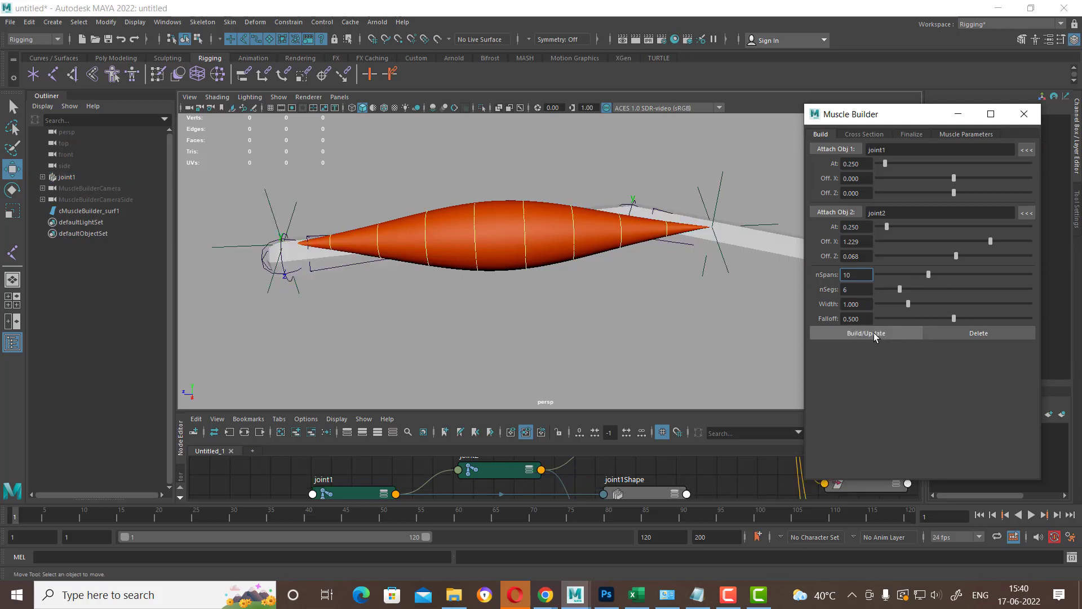
drag(913, 275, 907, 274)
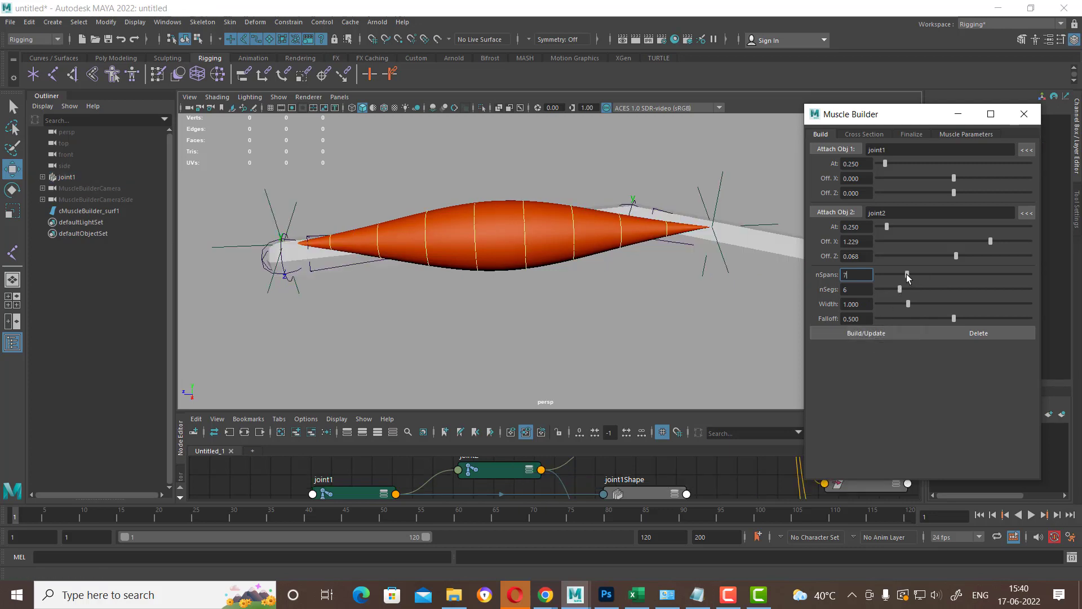
click(880, 334)
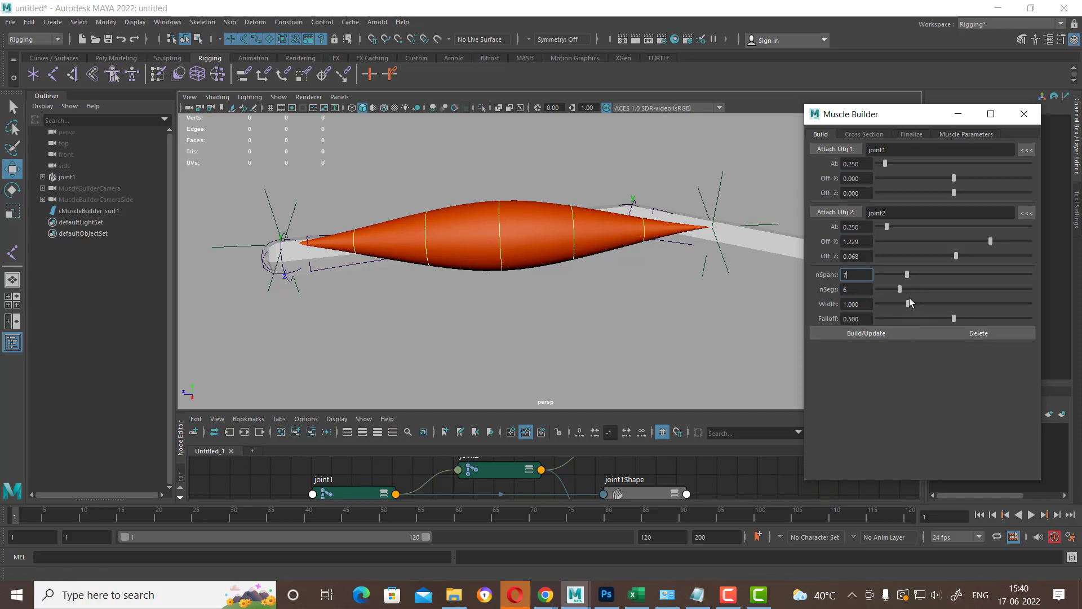
Set nSegs to 7, Width to 0.948 and Falloff to 0.420
drag(899, 289, 921, 288)
mouse_move(909, 291)
mouse_down()
mouse_move(901, 286)
mouse_move(923, 307)
mouse_move(907, 305)
mouse_up()
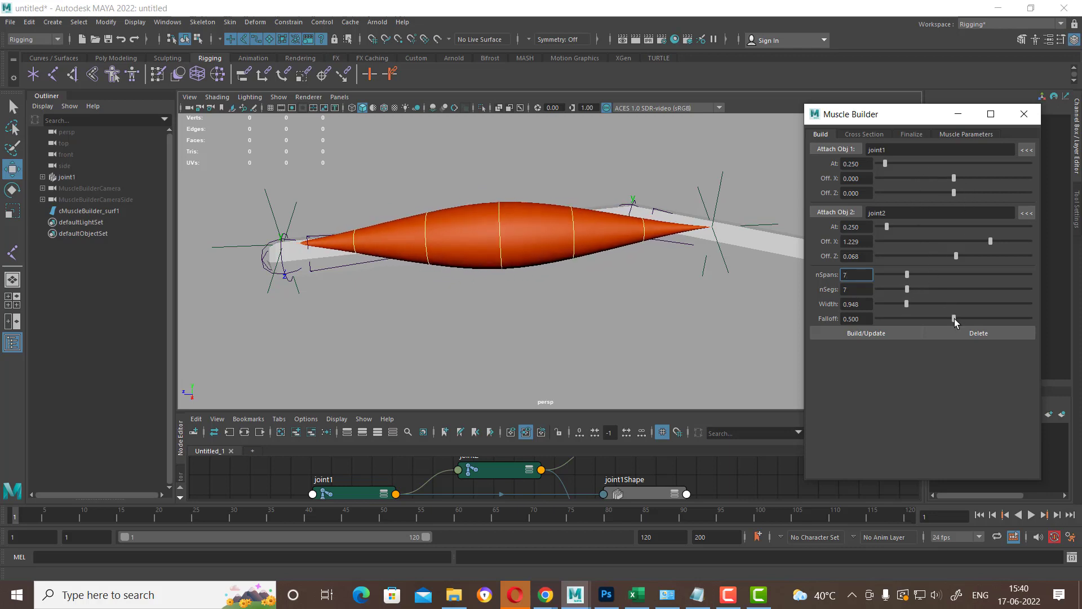
mouse_move(955, 318)
mouse_down()
mouse_move(993, 320)
mouse_move(926, 316)
mouse_move(942, 319)
mouse_up()
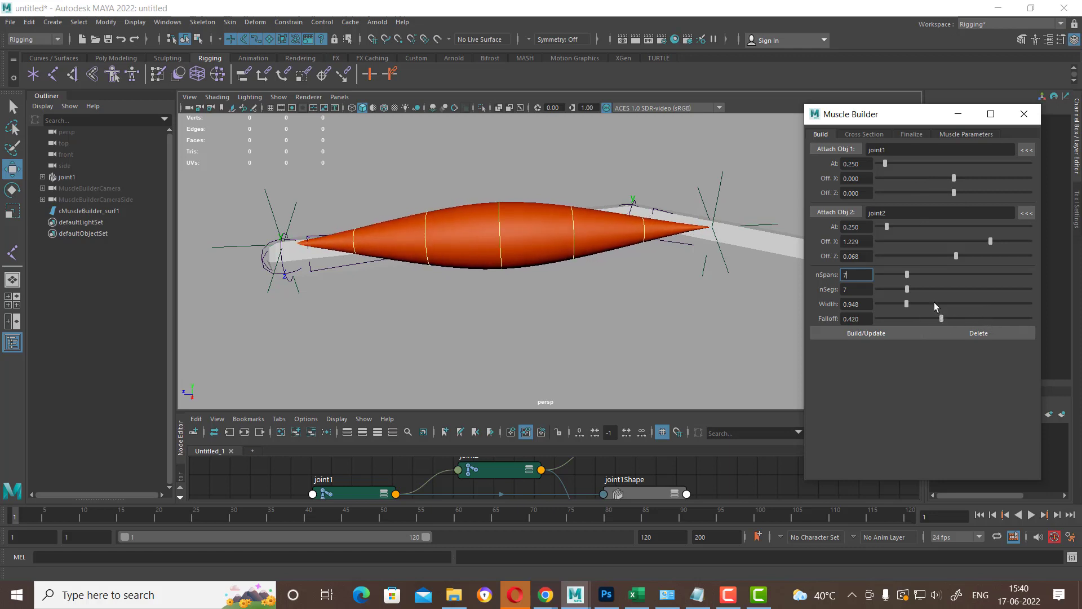
mouse_move(638, 303)
alt+mouse_down()
mouse_move(580, 270)
mouse_move(556, 290)
mouse_move(566, 309)
alt+mouse_up()
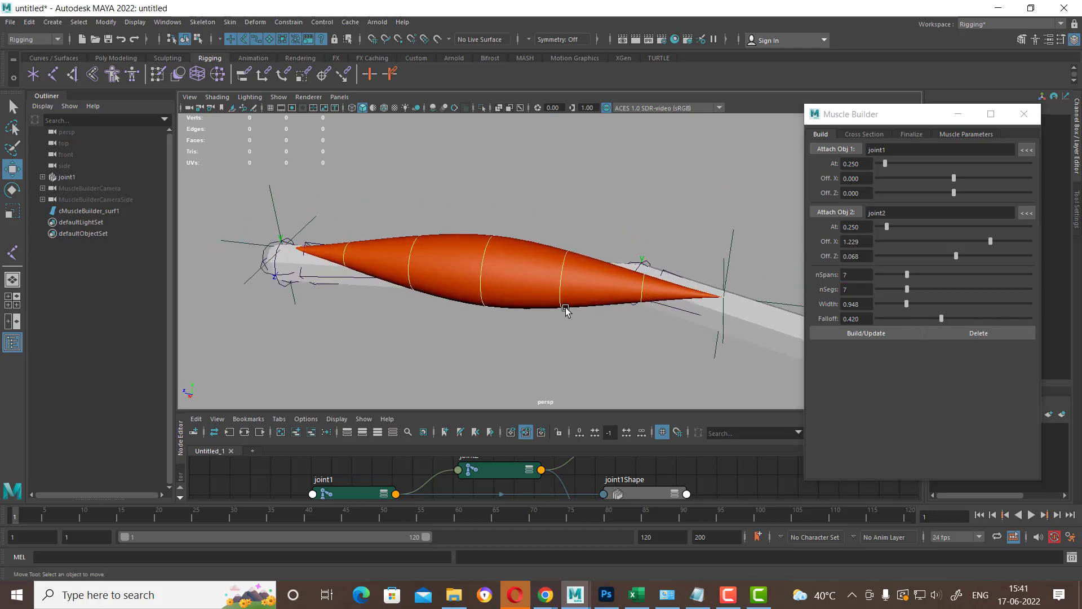
Show the muscle's Cross Section page and select Curve 4 for reshaping
click(874, 137)
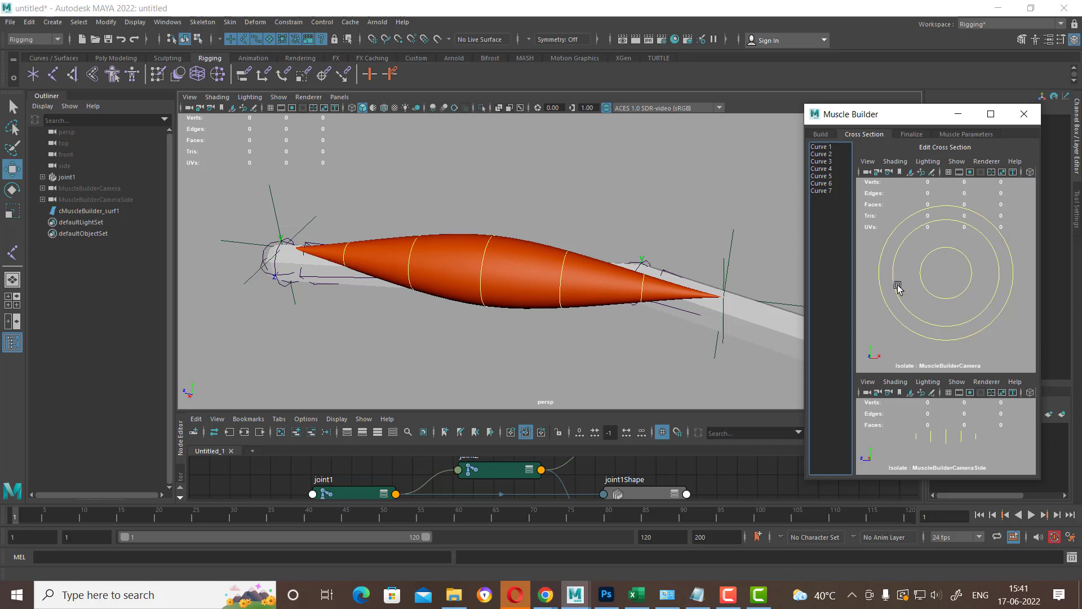
click(829, 154)
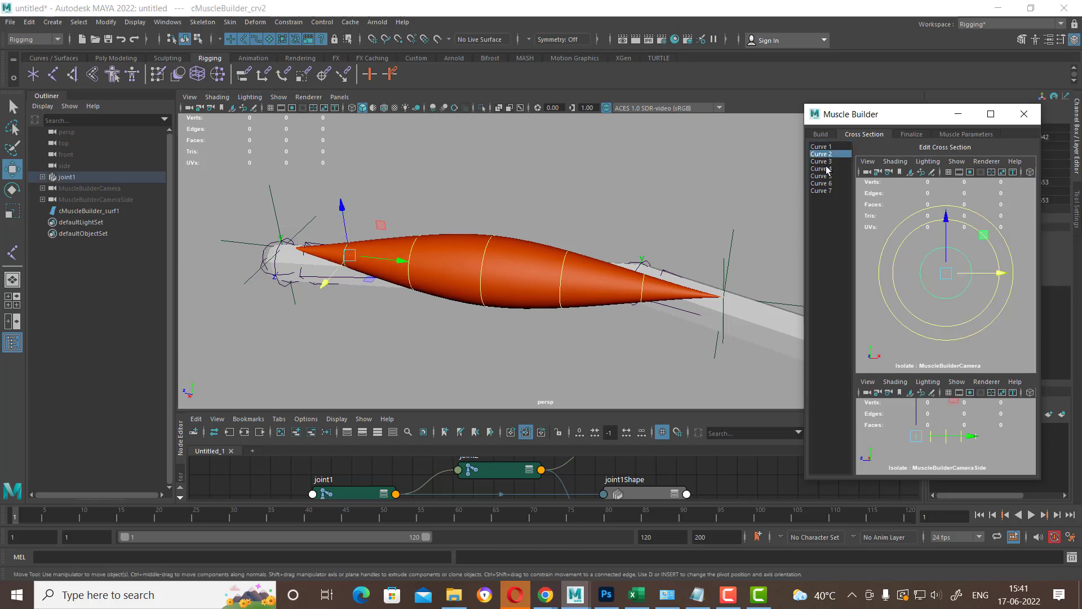
click(824, 161)
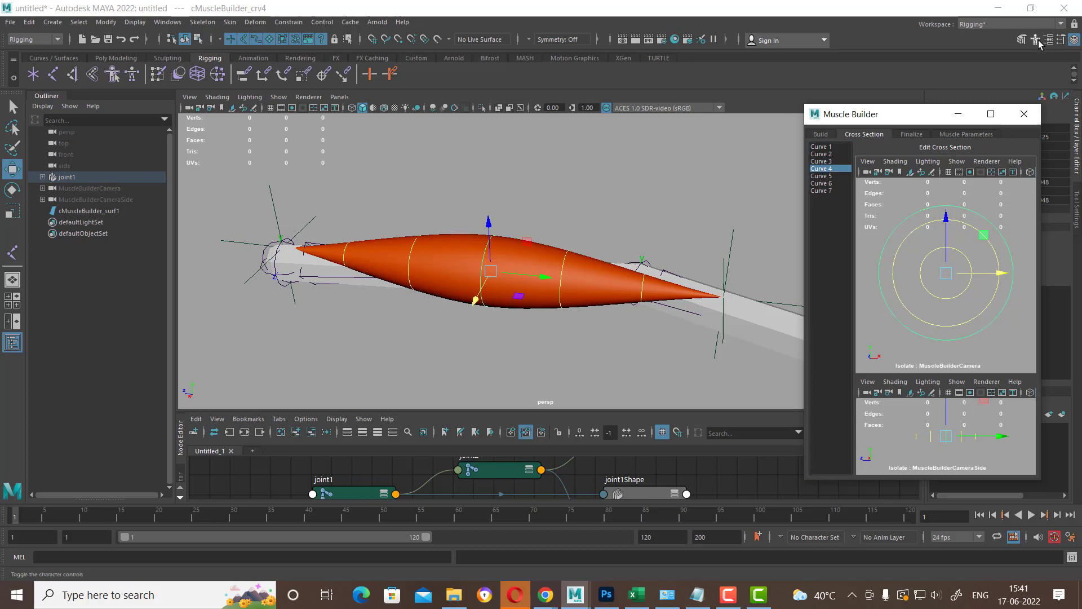
Bring up the Tool Settings and the Modeling Toolkit, moving the builder panel aside
click(1060, 40)
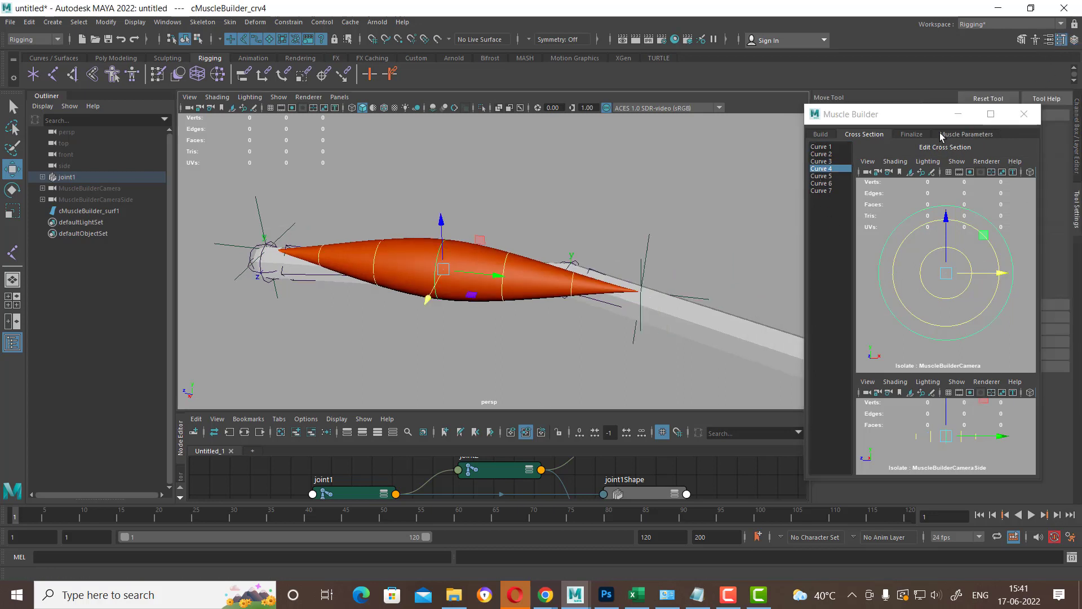
drag(939, 121, 904, 359)
click(1022, 39)
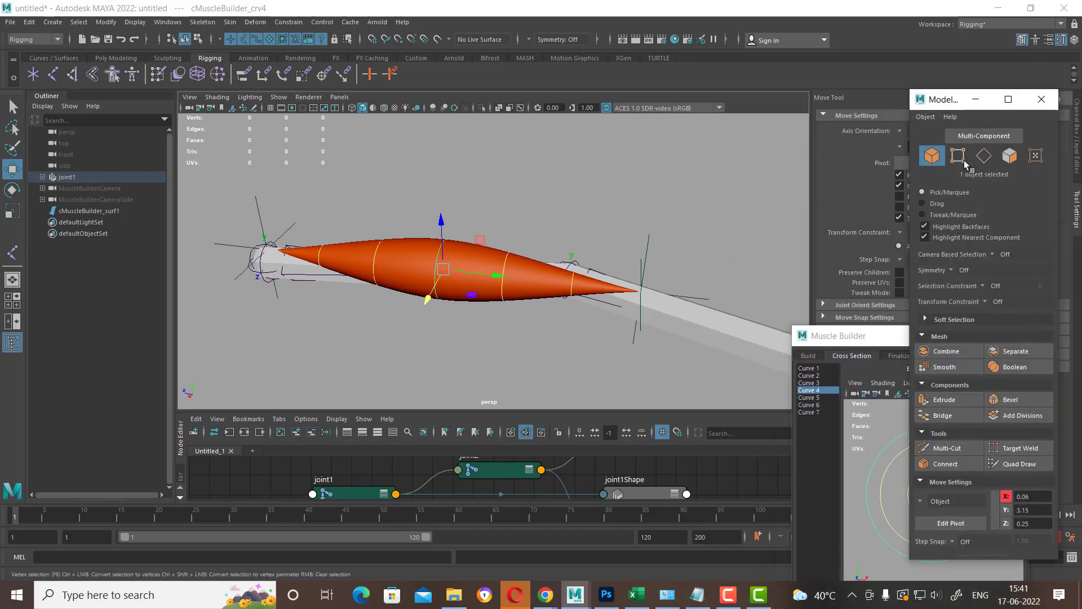
Lift the middle ring's top CV in vertex mode, then undo that lift
click(958, 157)
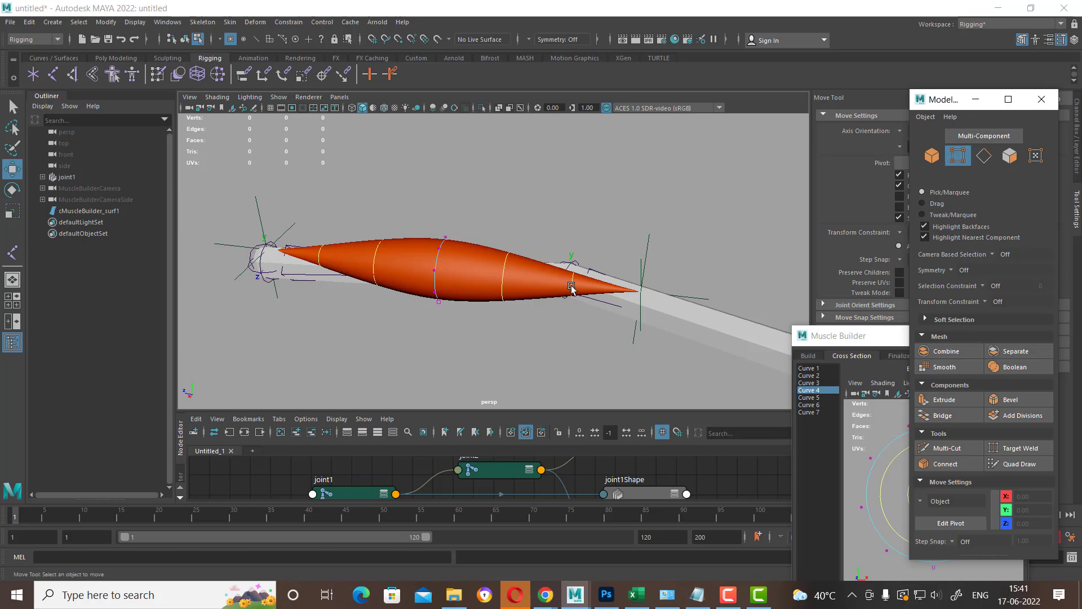
mouse_move(571, 287)
alt+mouse_down()
mouse_move(515, 282)
mouse_move(601, 293)
alt+mouse_up()
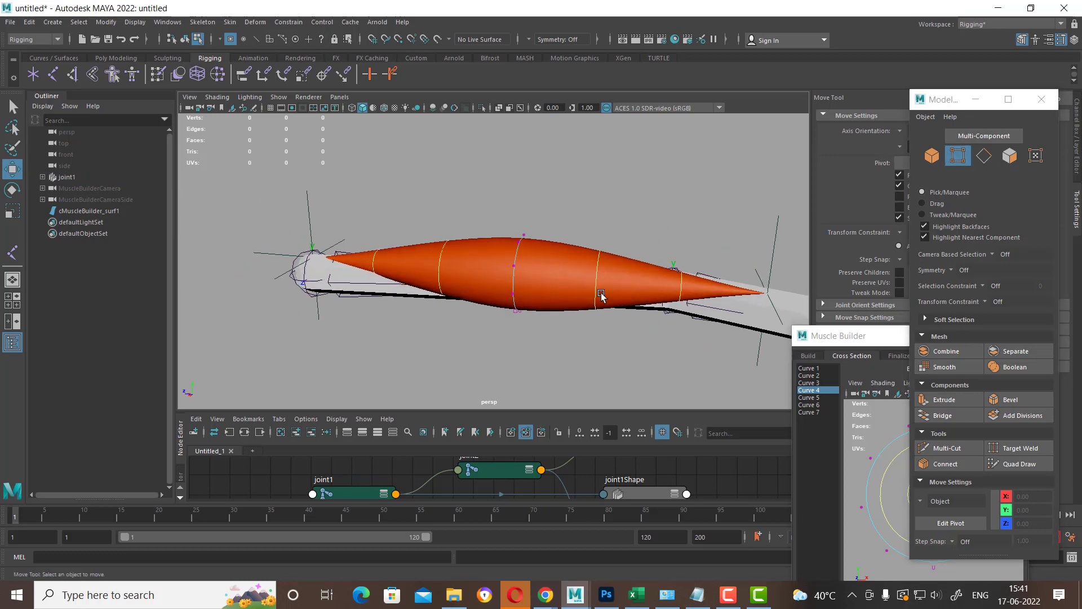
click(530, 231)
drag(521, 207, 520, 183)
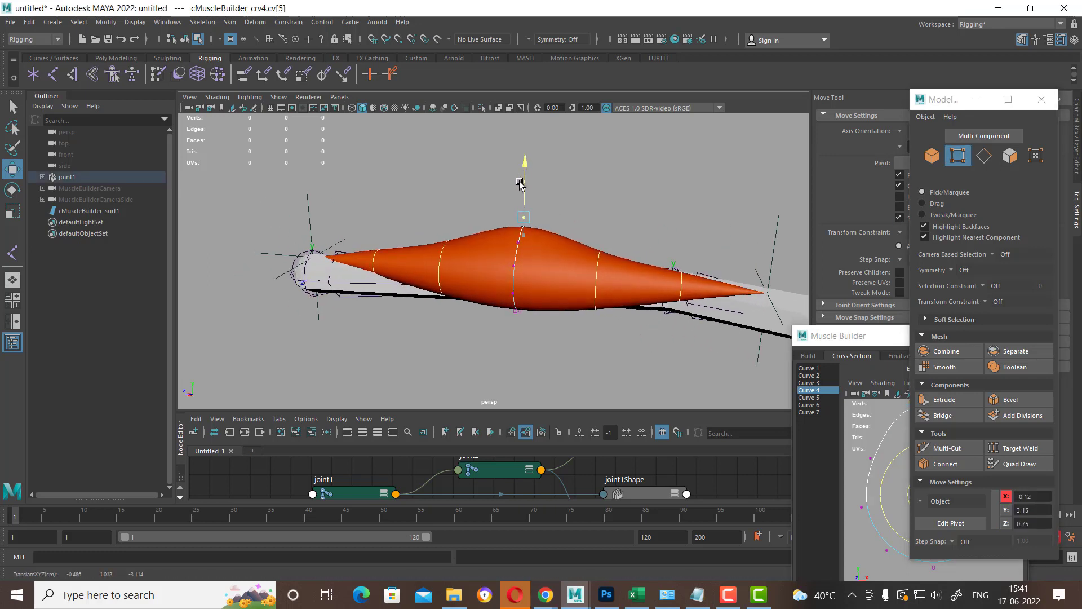
key(ctrl+z)
key(shift+z)
key(ctrl+z)
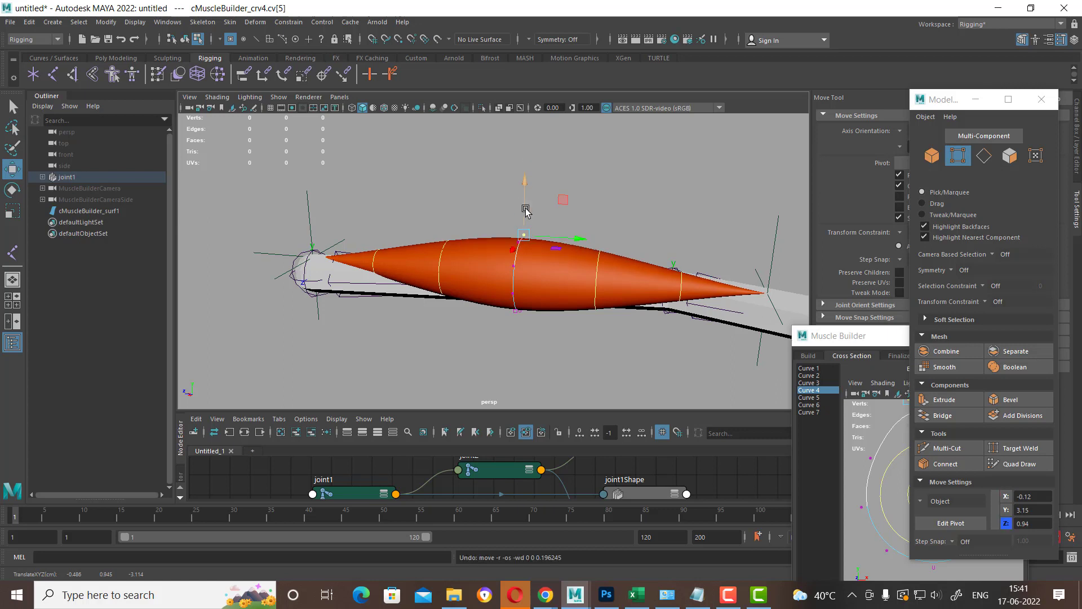
Scale all CVs of the ring curve up slightly, then return to Object Mode
mouse_move(525, 210)
alt+mouse_down()
mouse_move(536, 265)
mouse_move(525, 268)
mouse_move(513, 251)
alt+mouse_up()
double_click(535, 265)
key(r)
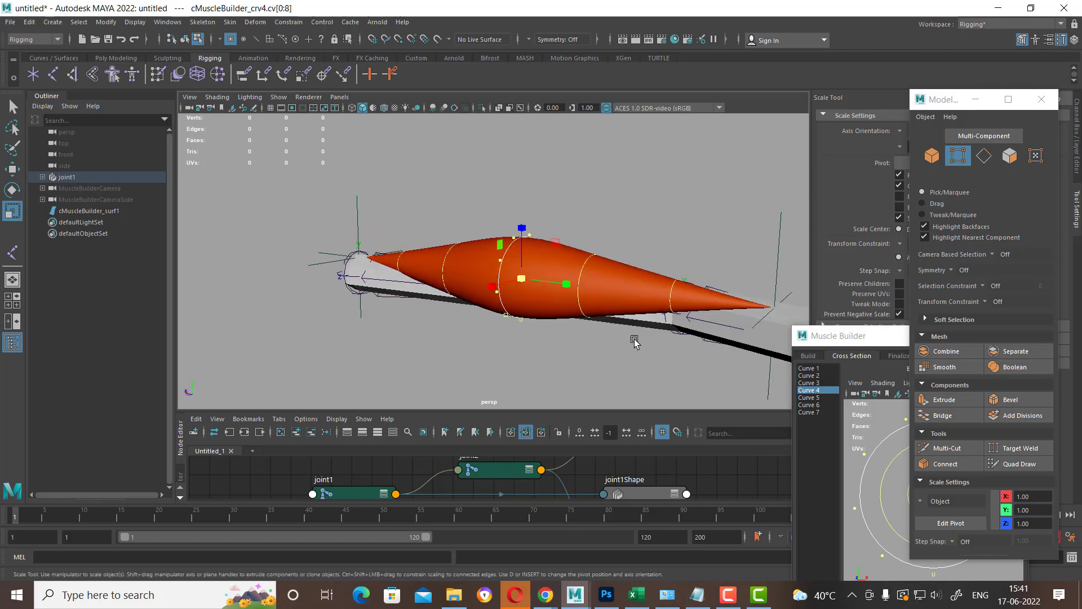
click(1042, 99)
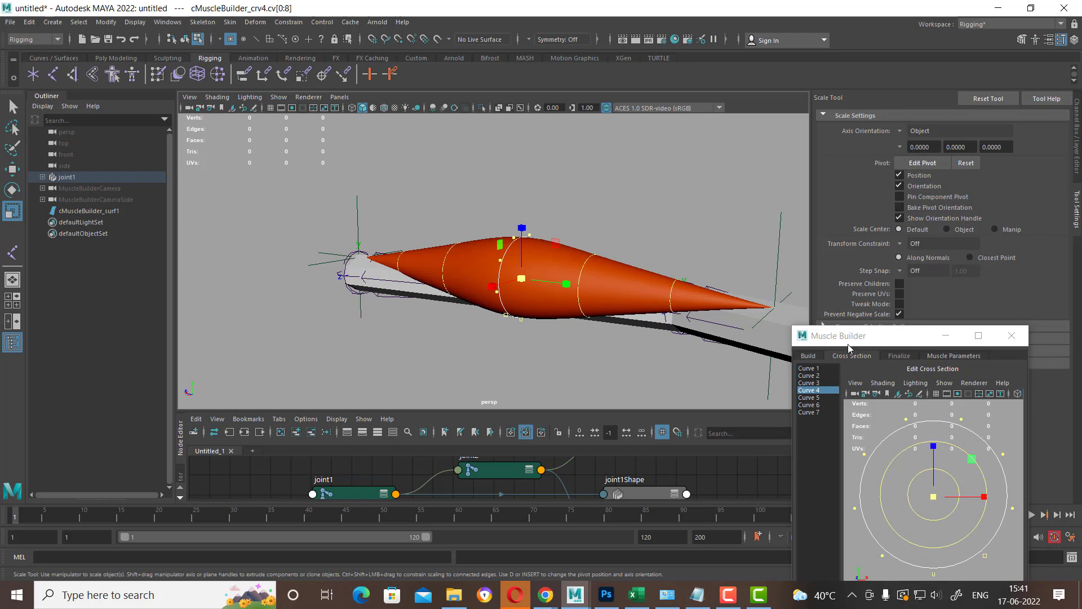
drag(849, 338, 878, 229)
right_drag(562, 212, 629, 188)
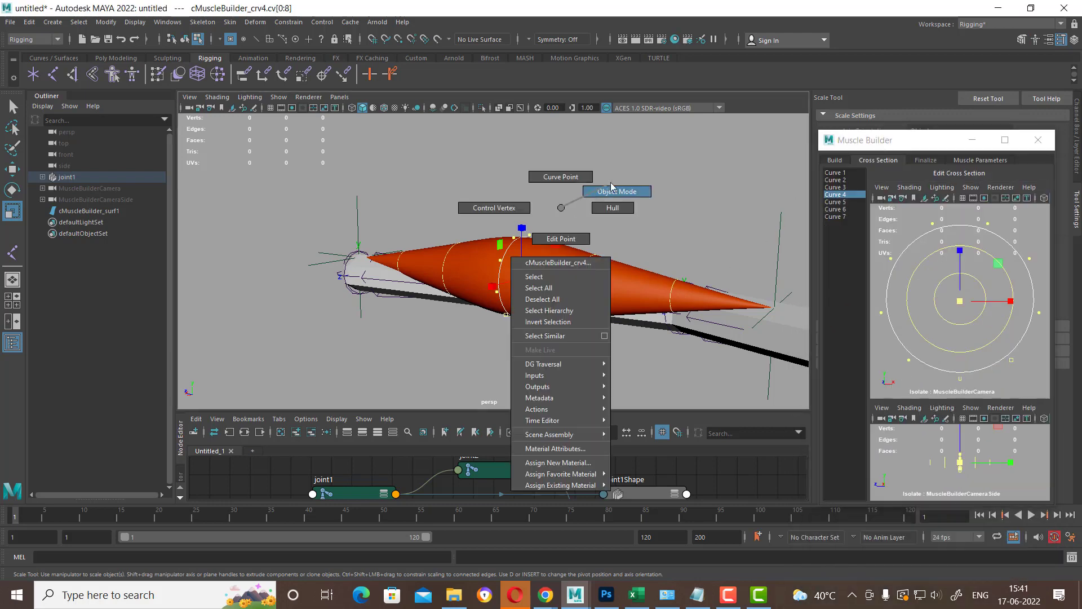
drag(927, 141, 912, 106)
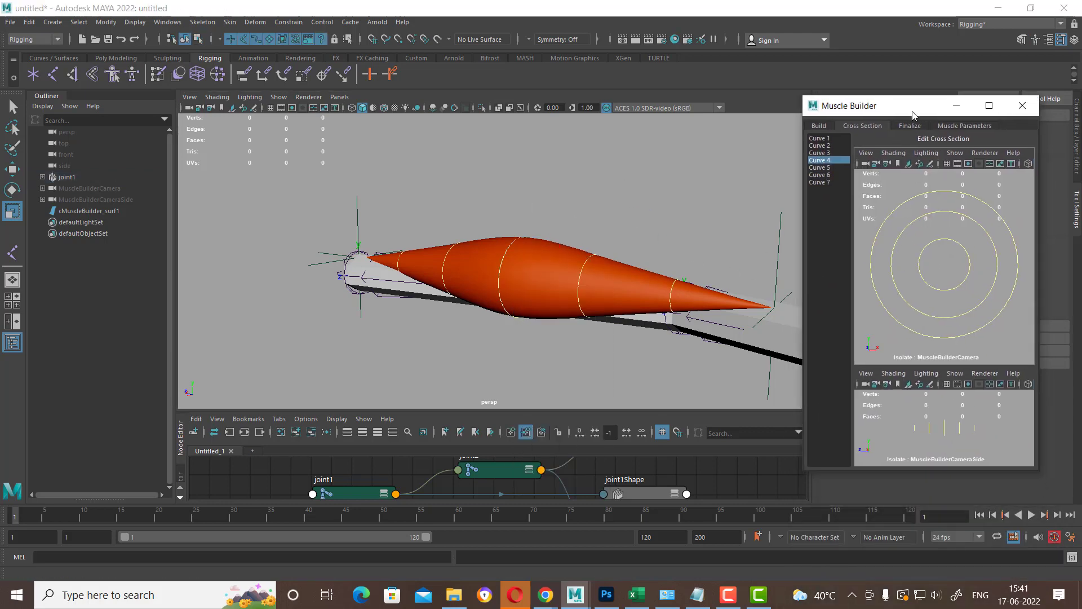
Scale cross-section curve cMuscleBuilder_crv5 down to 0.845 in X and Z
click(962, 438)
alt+drag(527, 276, 546, 273)
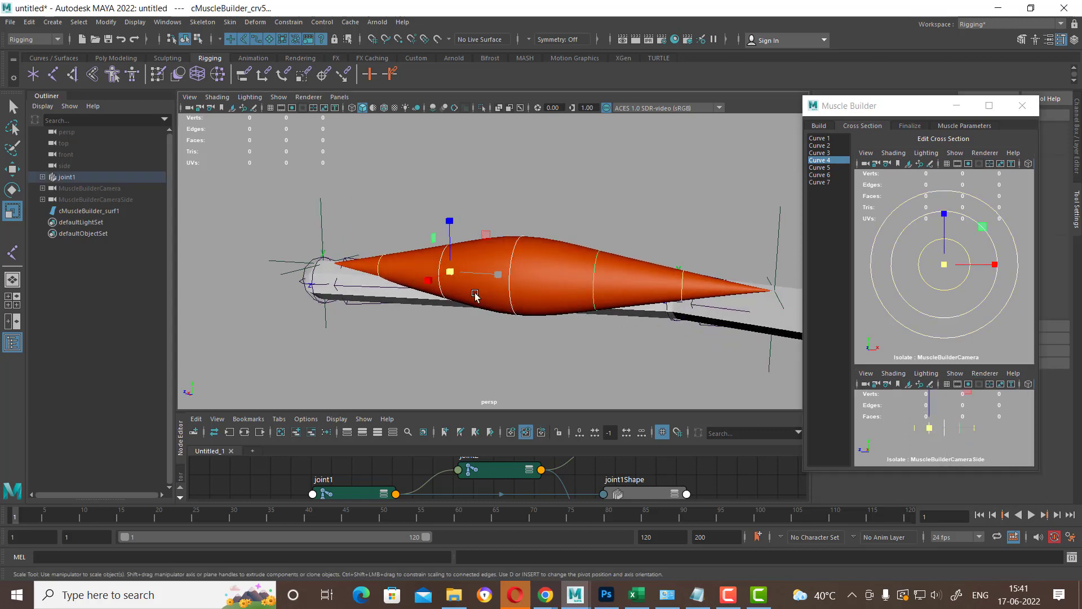
drag(454, 274, 459, 271)
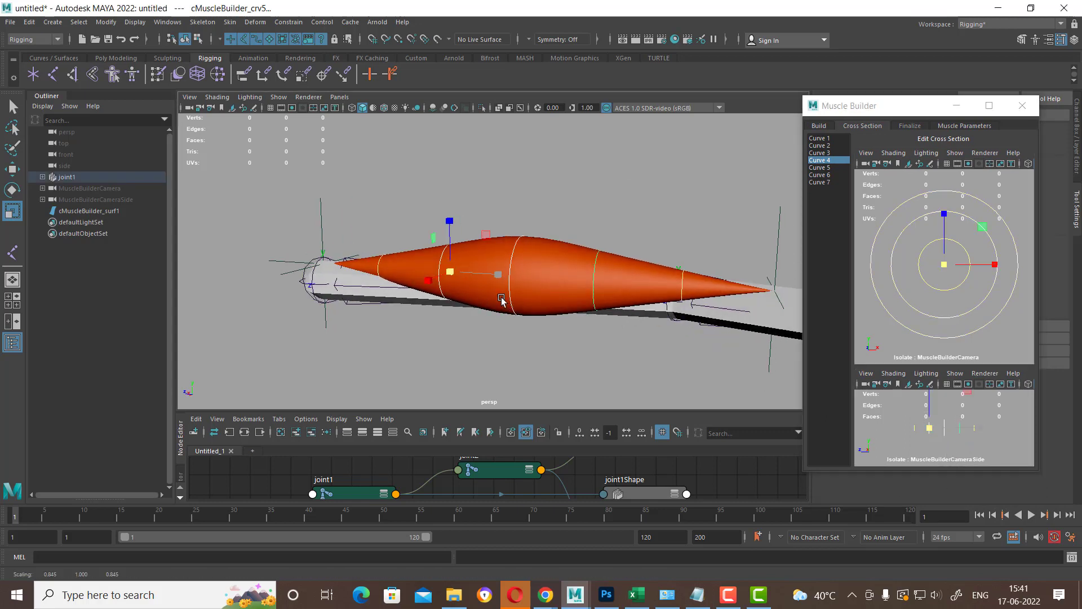
drag(890, 109, 755, 196)
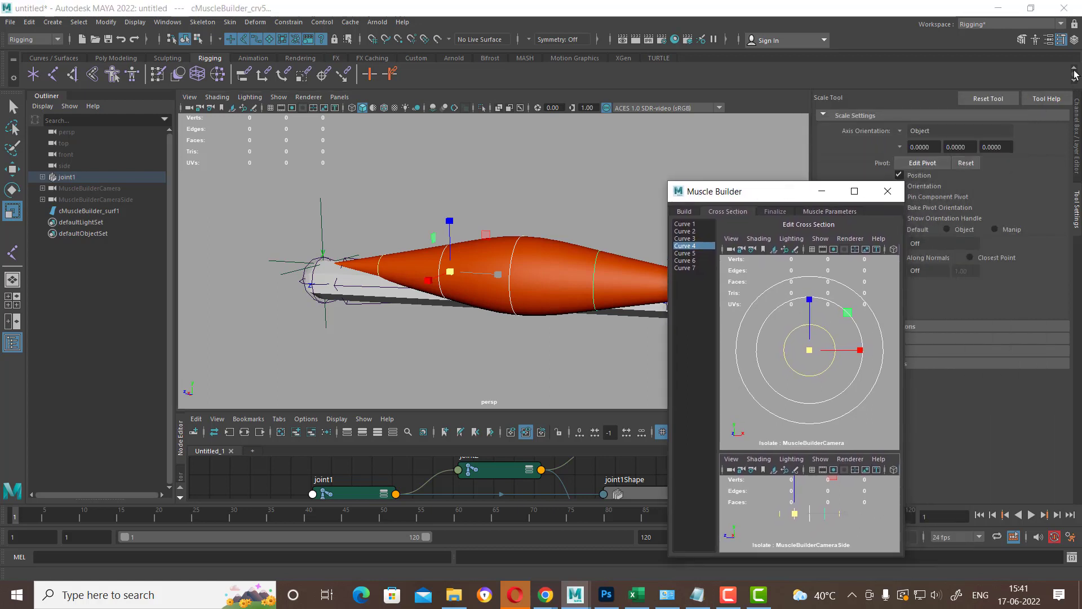
Marquee-select the middle cross-section's CVs and scale them up slightly
click(1023, 44)
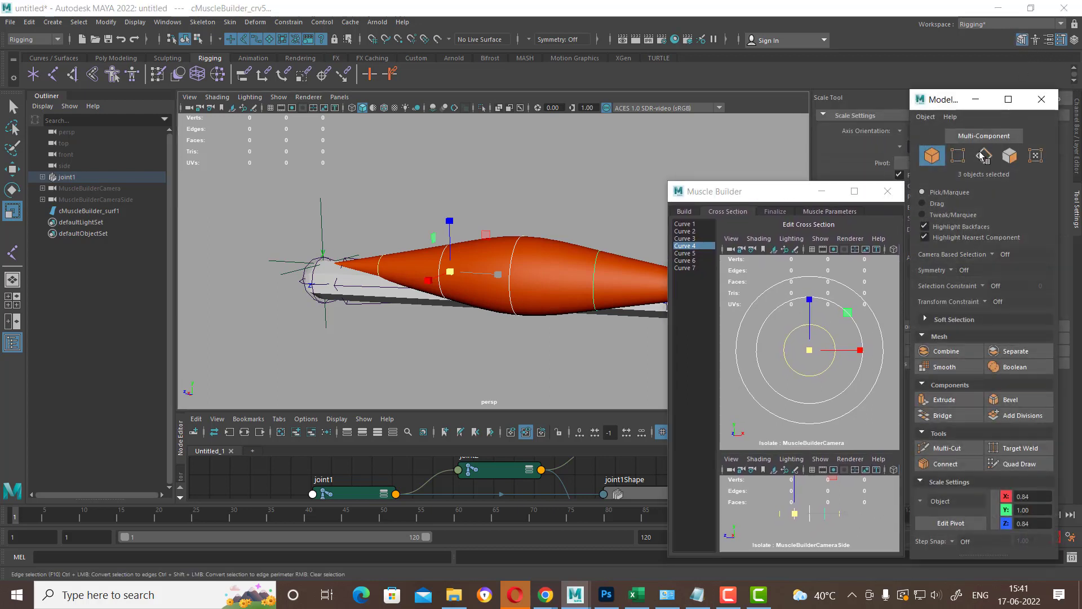
click(958, 156)
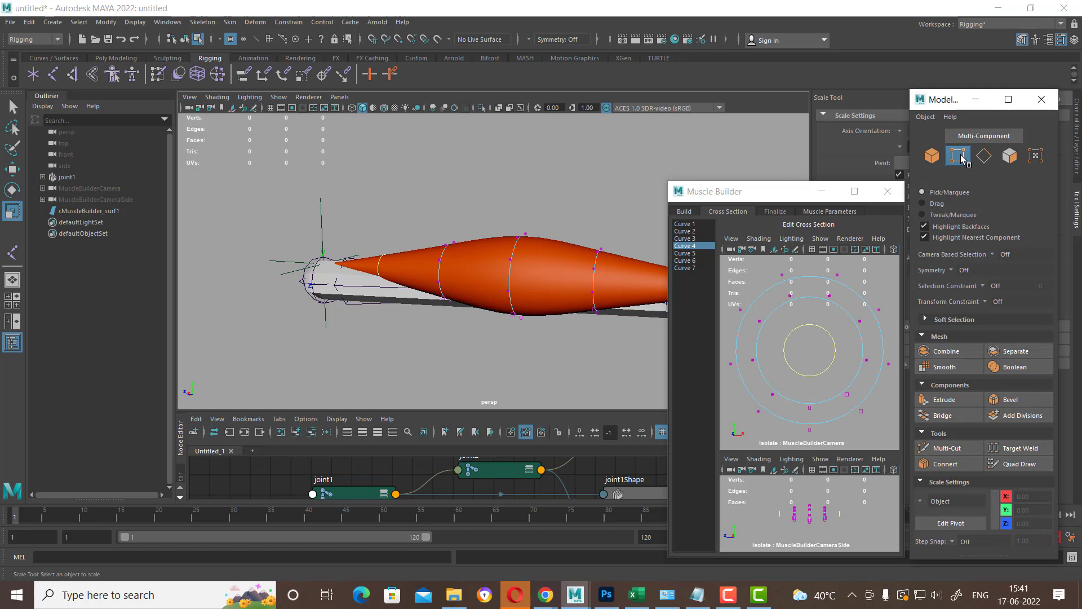
alt+drag(527, 285, 422, 262)
mouse_move(396, 197)
mouse_down()
mouse_move(629, 366)
mouse_move(544, 338)
mouse_up()
mouse_move(521, 277)
mouse_down()
mouse_move(534, 267)
mouse_move(532, 283)
mouse_up()
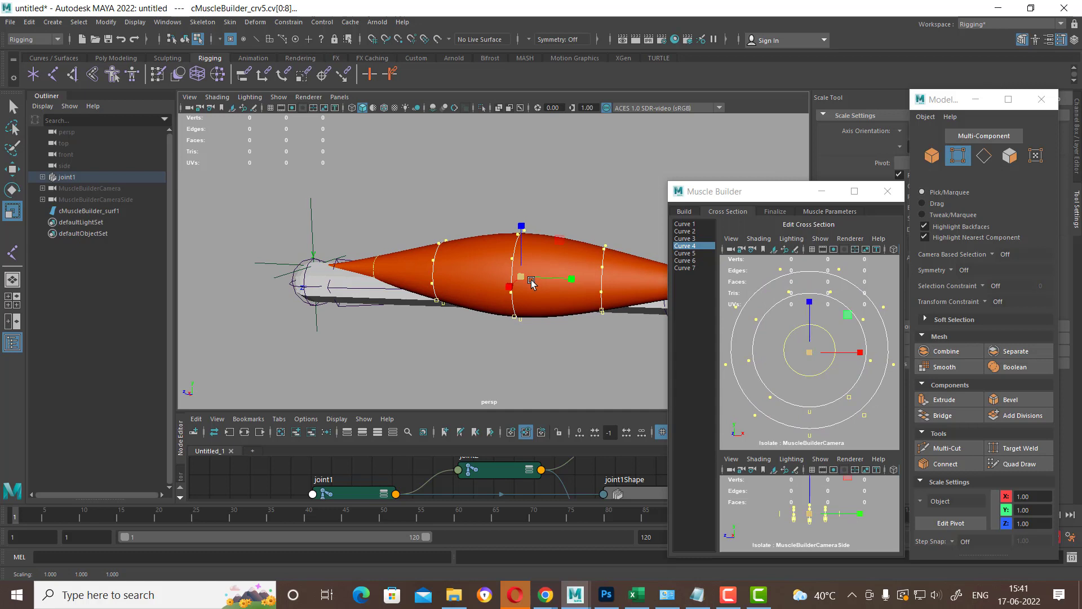
mouse_move(545, 325)
alt+mouse_down()
mouse_move(562, 349)
mouse_move(551, 336)
mouse_move(570, 330)
mouse_move(556, 317)
alt+mouse_up()
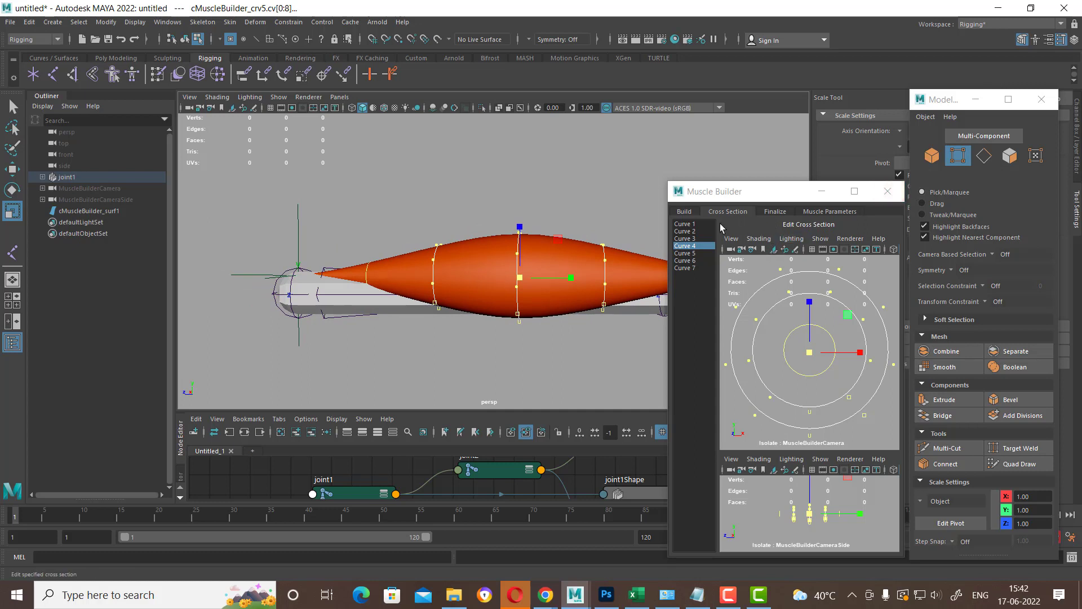
Convert cMuscleBuilder_surf1 into a finalized muscle named Mus_L_biceps from the Finalize tab
click(769, 211)
right_drag(493, 255, 550, 234)
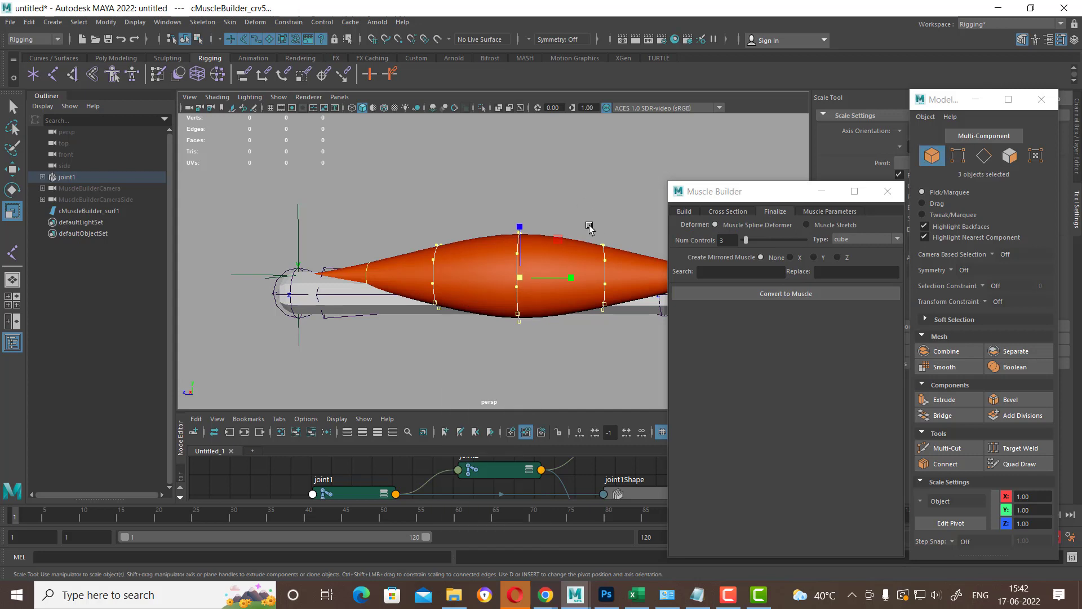
click(567, 265)
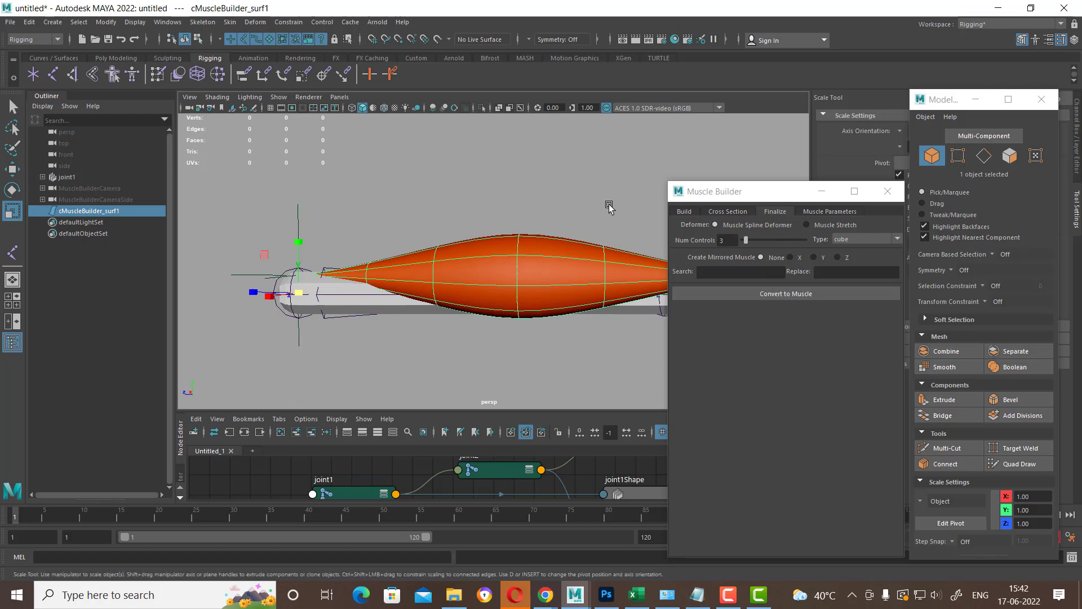
mouse_move(553, 258)
alt+mouse_down()
mouse_move(543, 287)
mouse_move(567, 302)
alt+mouse_up()
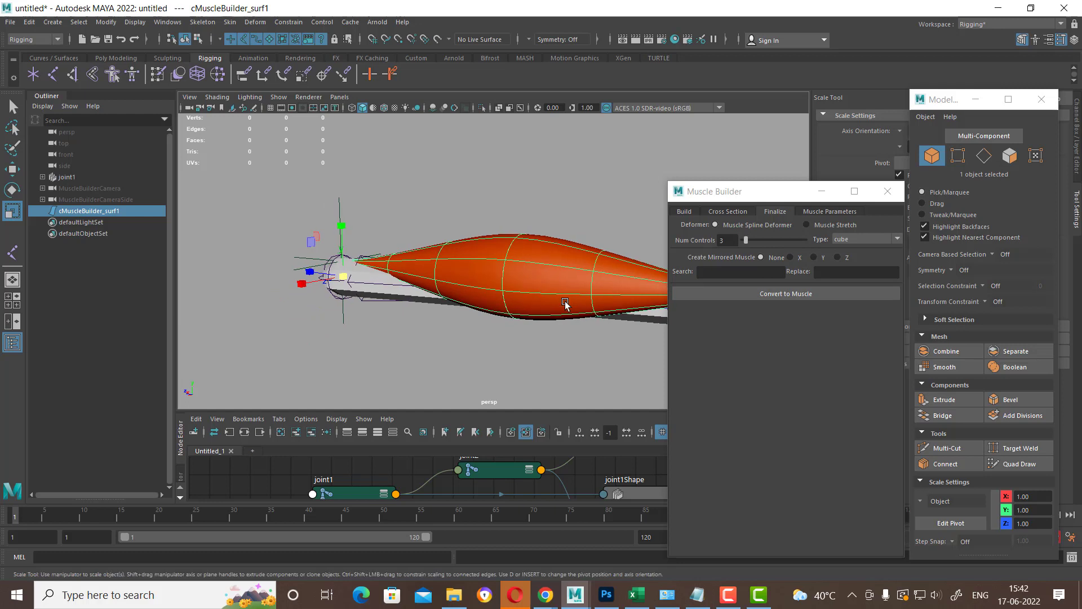
click(776, 292)
mouse_move(496, 316)
alt+mouse_down()
mouse_move(513, 329)
mouse_move(441, 340)
alt+mouse_up()
drag(442, 336, 451, 330)
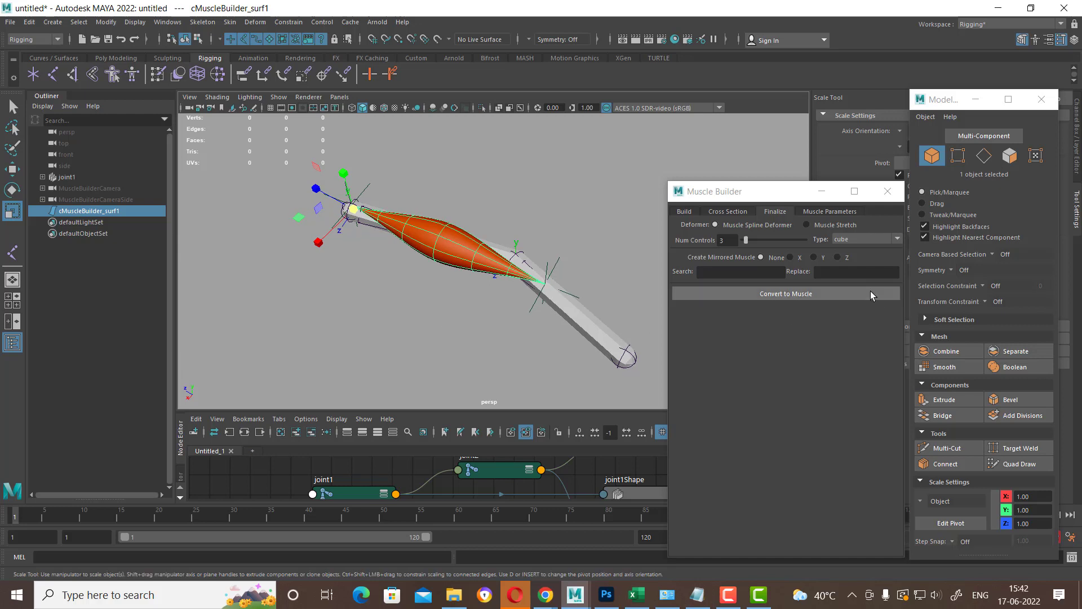
click(790, 293)
text(Mus_L_biceps)
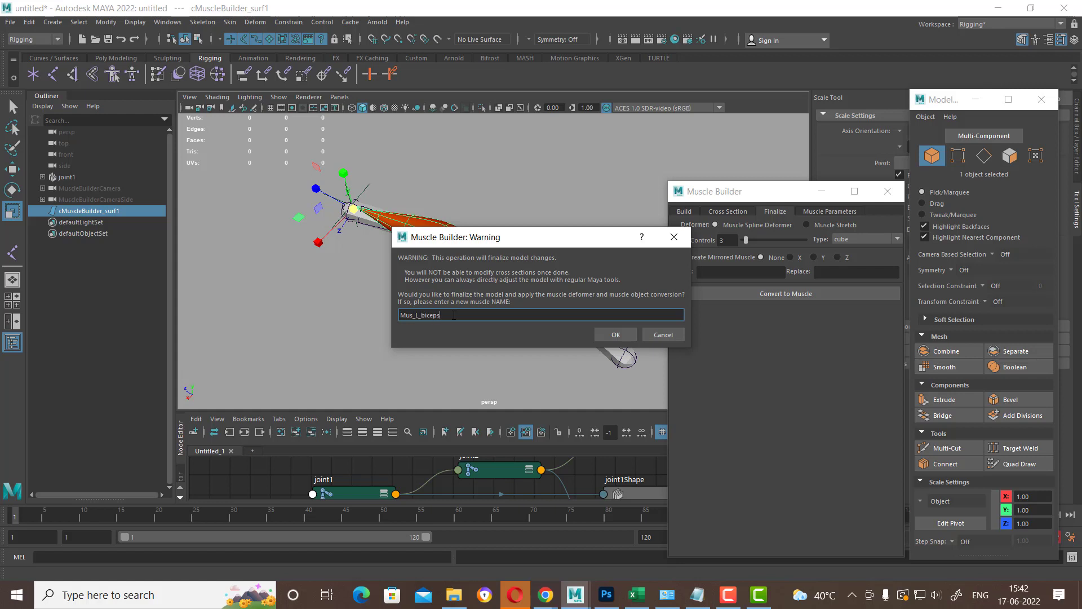
click(615, 335)
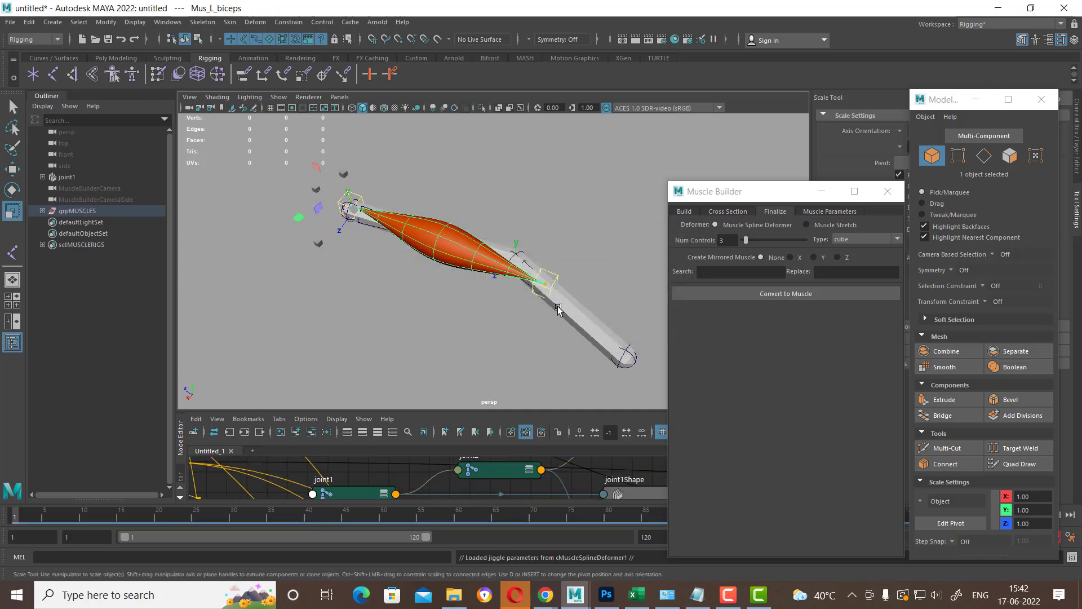
scroll(561, 293, up, 2)
scroll(568, 271, up, 1)
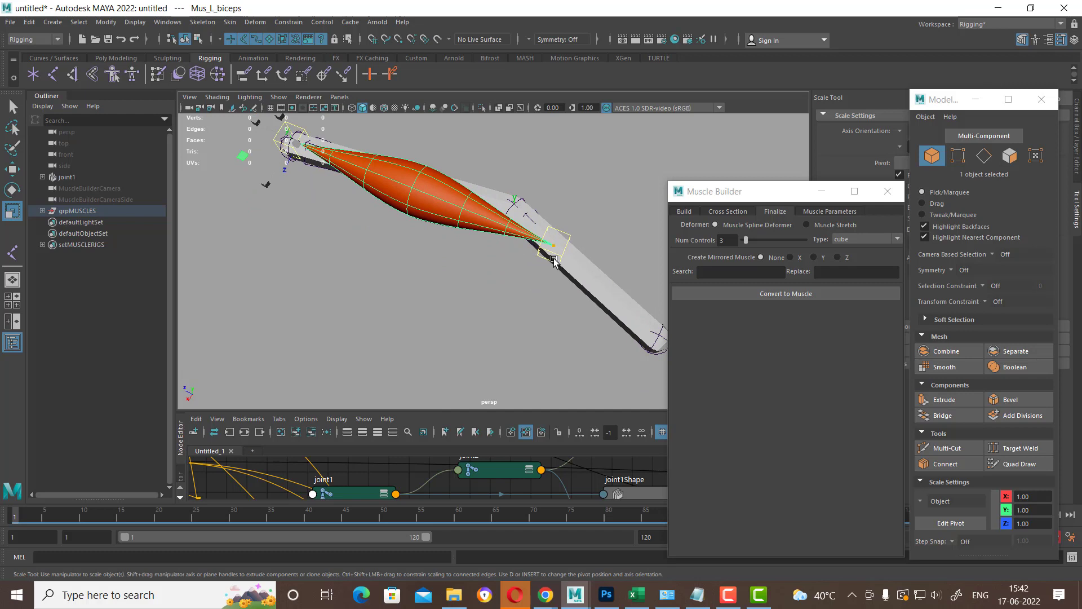
Nudge the biceps muscle's end control slightly along X
click(557, 259)
click(570, 239)
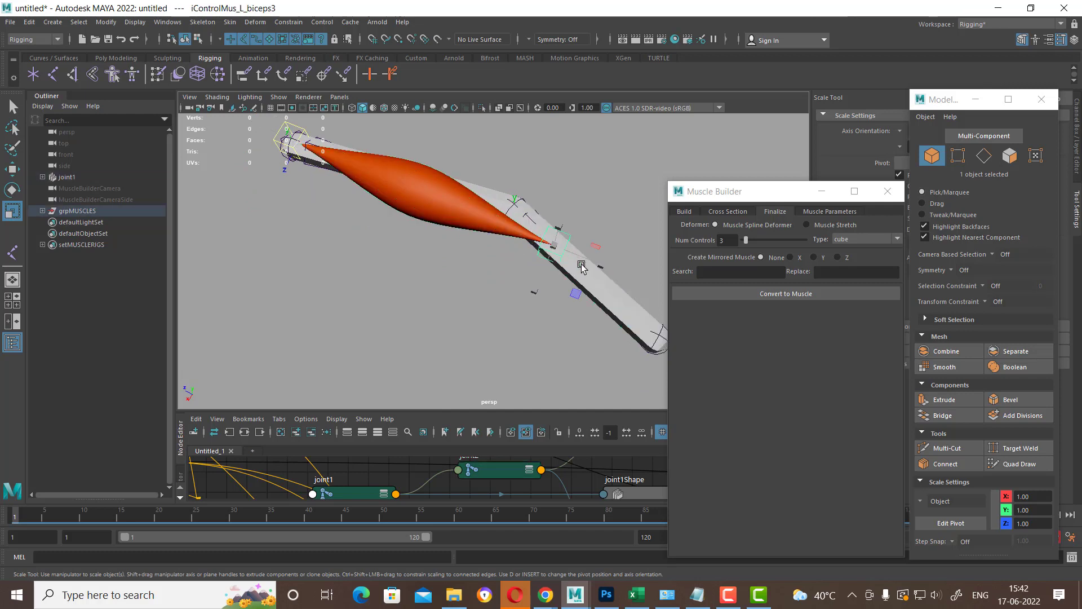
key(w)
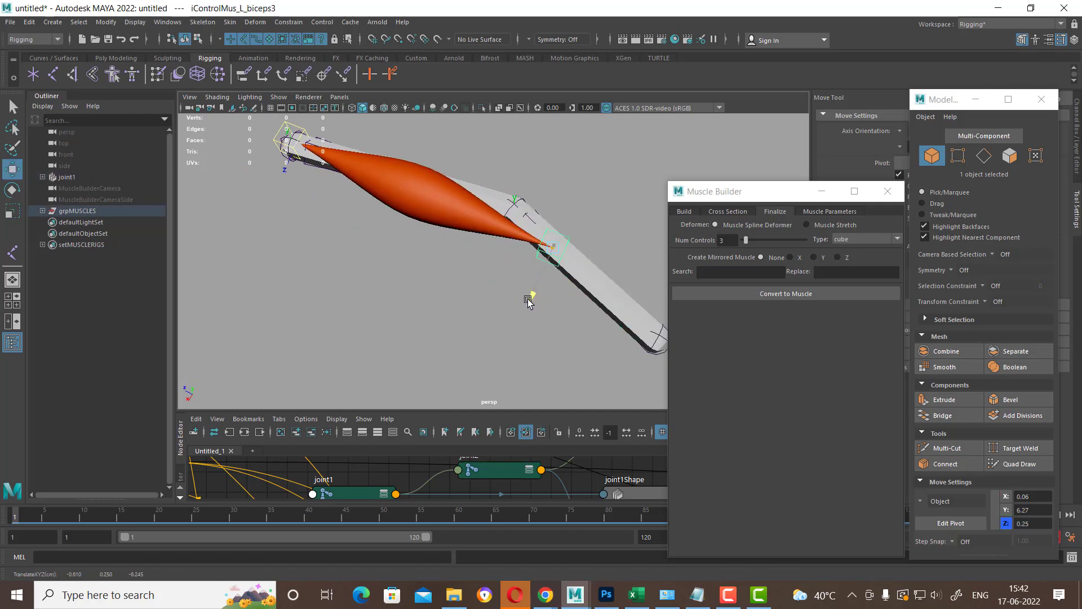
middle_drag(526, 302, 597, 309)
Rotate joint2 downward so the forearm bends, then minimize Muscle Builder
click(596, 310)
alt+drag(597, 309, 580, 307)
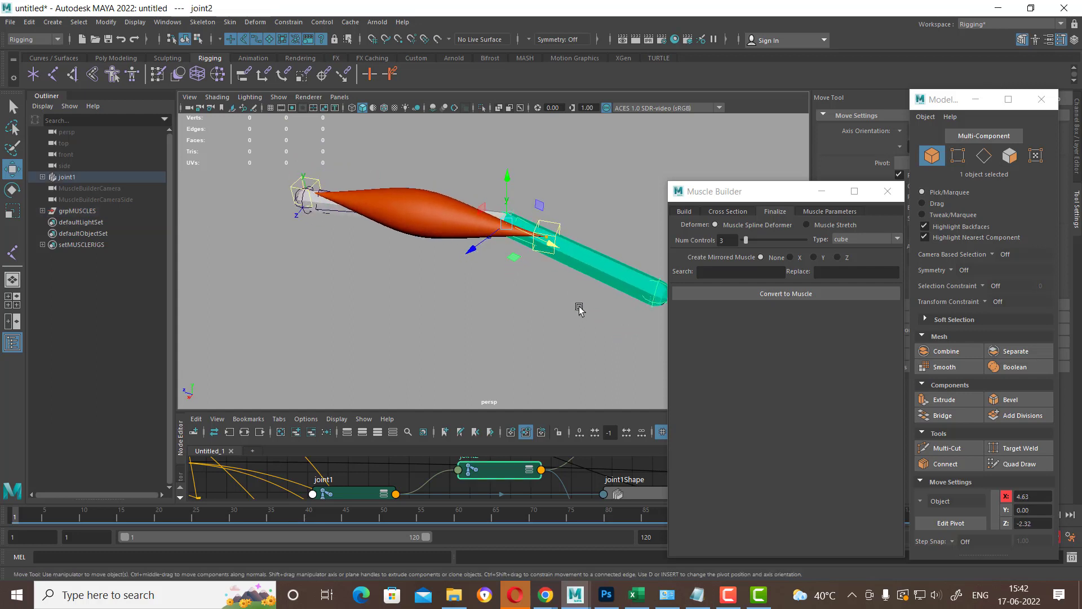
key(e)
mouse_move(526, 251)
mouse_down()
mouse_move(465, 248)
mouse_move(515, 239)
mouse_move(466, 248)
mouse_up()
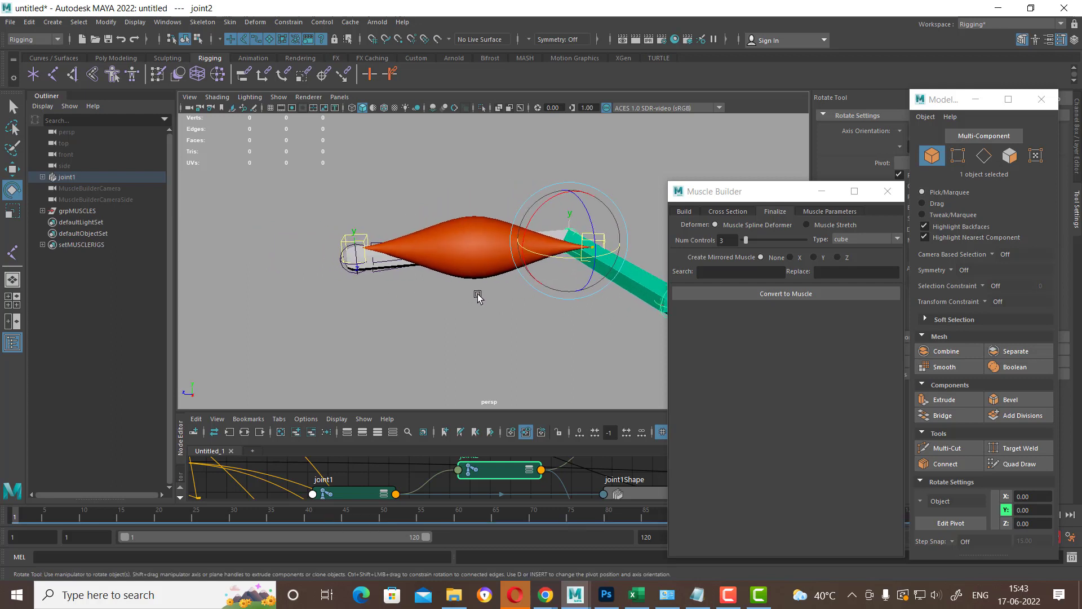
scroll(449, 327, up, 3)
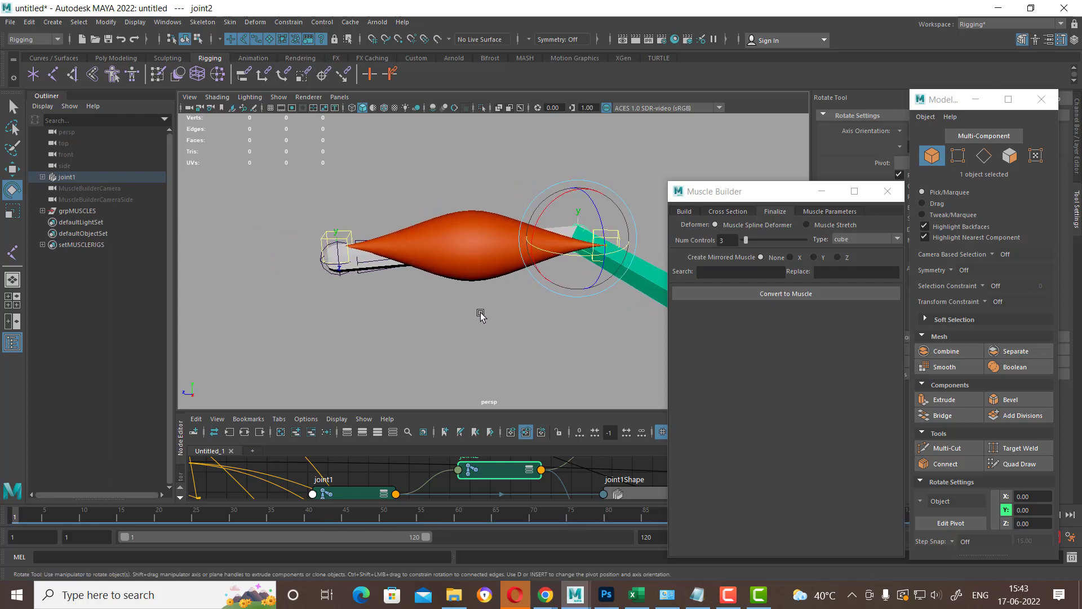
click(817, 211)
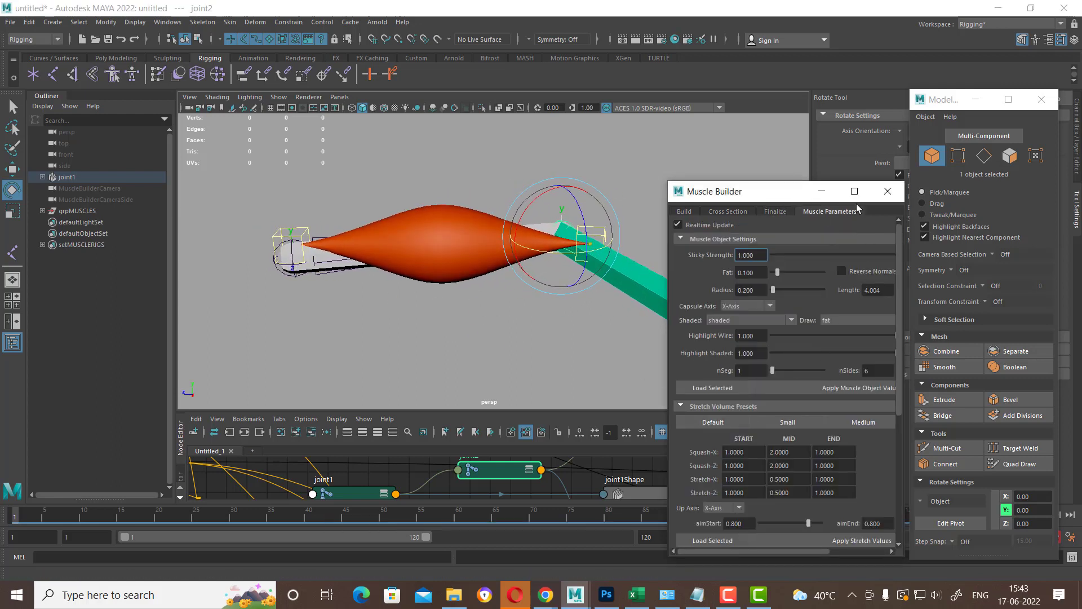
click(821, 191)
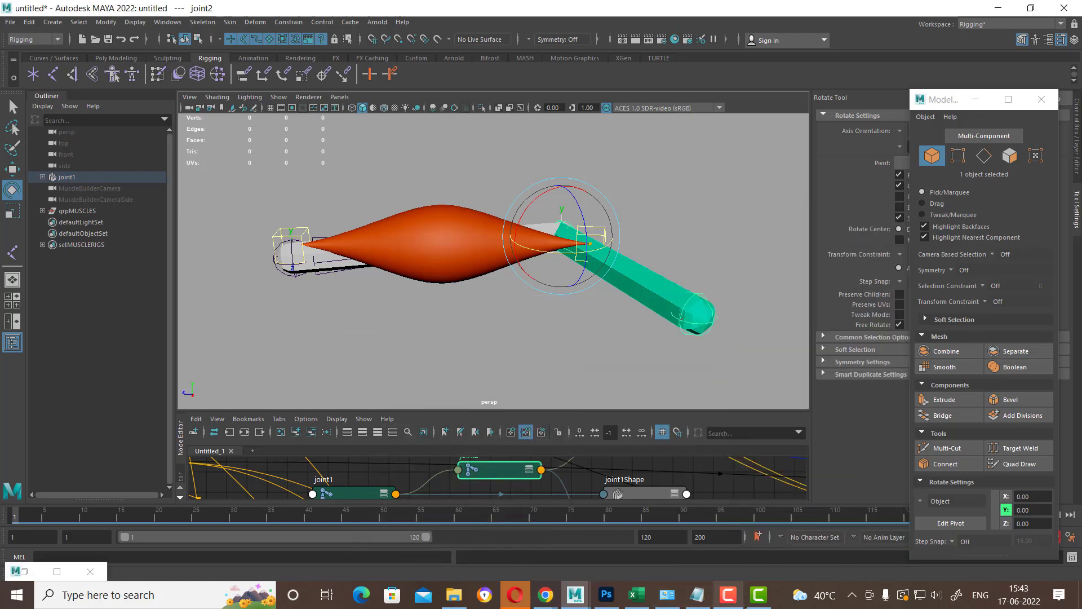